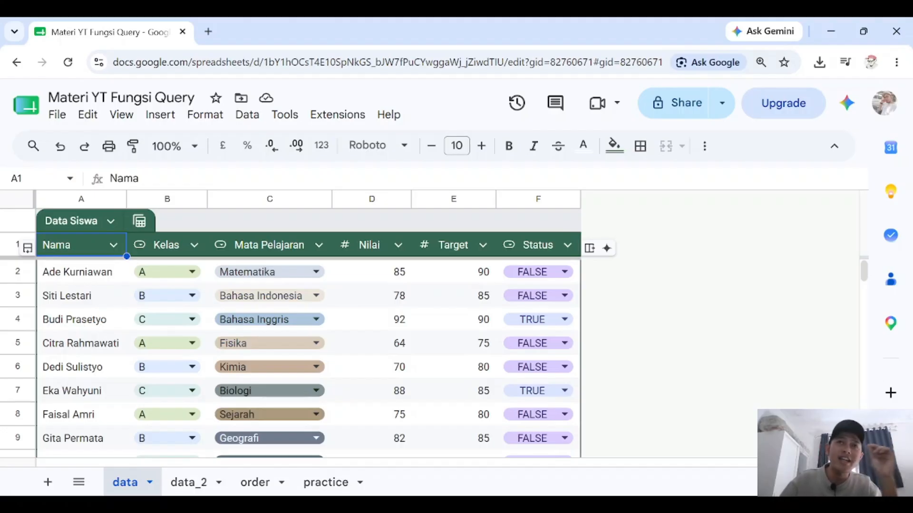
On the practice sheet, enter =QUERY(Data_Siswa[#ALL]) in cell A1 to pull in the whole student table
{"action": "left_click", "coordinate": [256, 485]}
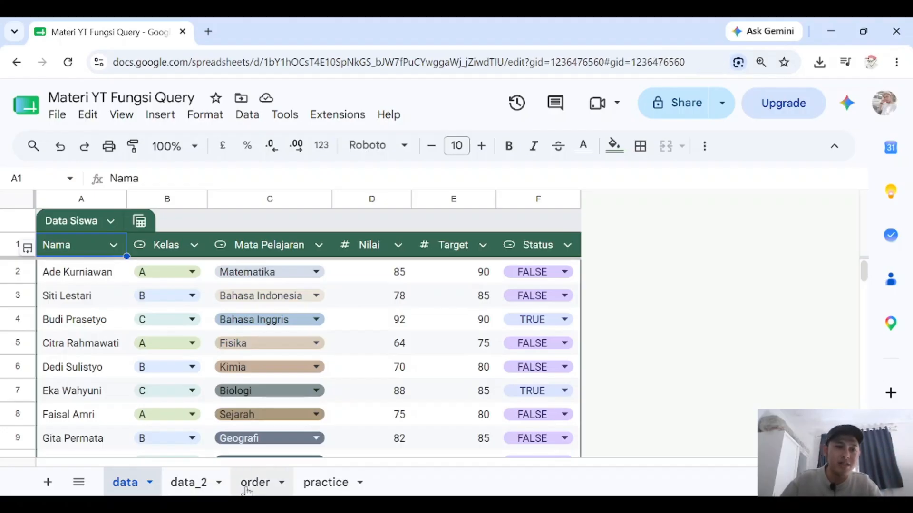
{"action": "left_click", "coordinate": [317, 487]}
{"action": "left_click", "coordinate": [74, 217]}
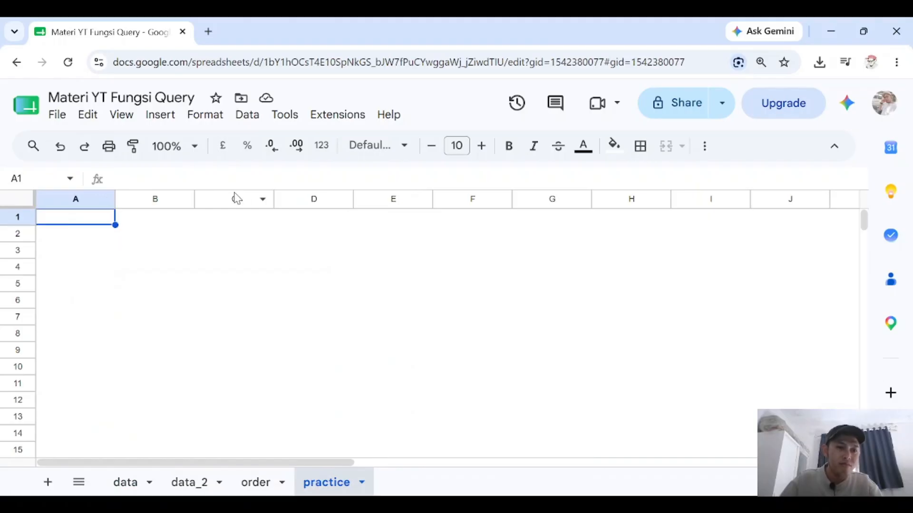
{"action": "type", "text": "=QUERY("}
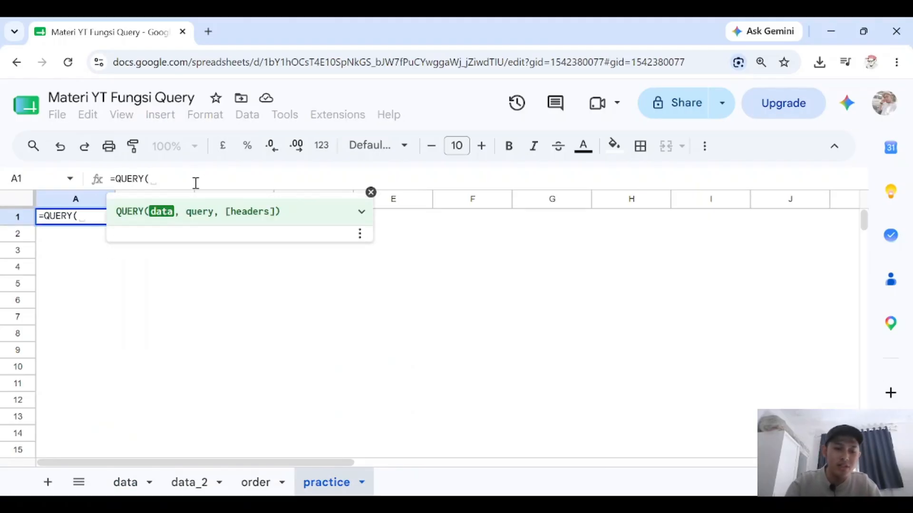
{"action": "type", "text": "Data"}
{"action": "key", "text": "Down"}
{"action": "key", "text": "Tab"}
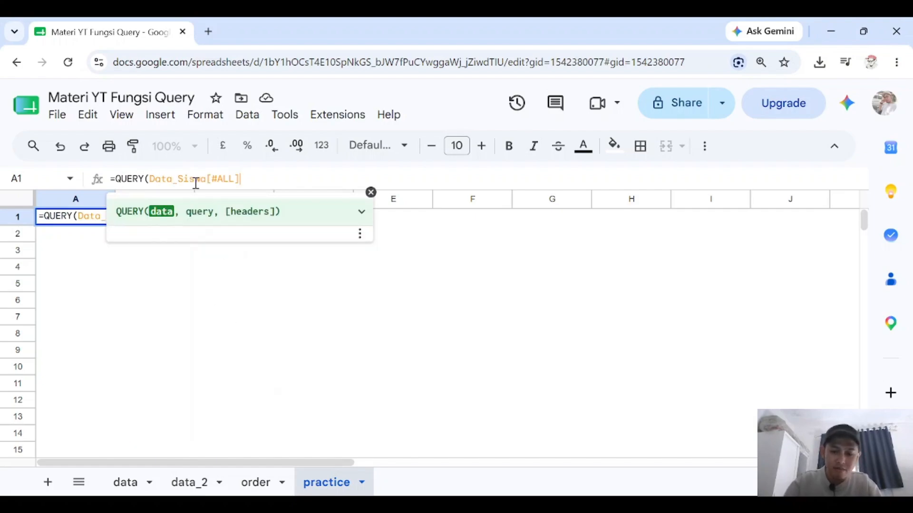
{"action": "type", "text": ", \""}
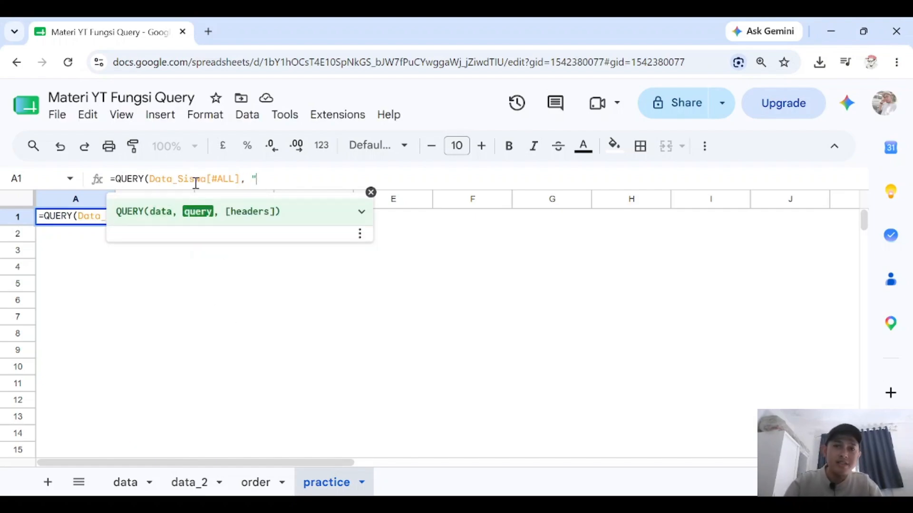
{"action": "key", "text": "BackSpace"}
{"action": "key", "text": "BackSpace"}
{"action": "key", "text": "BackSpace"}
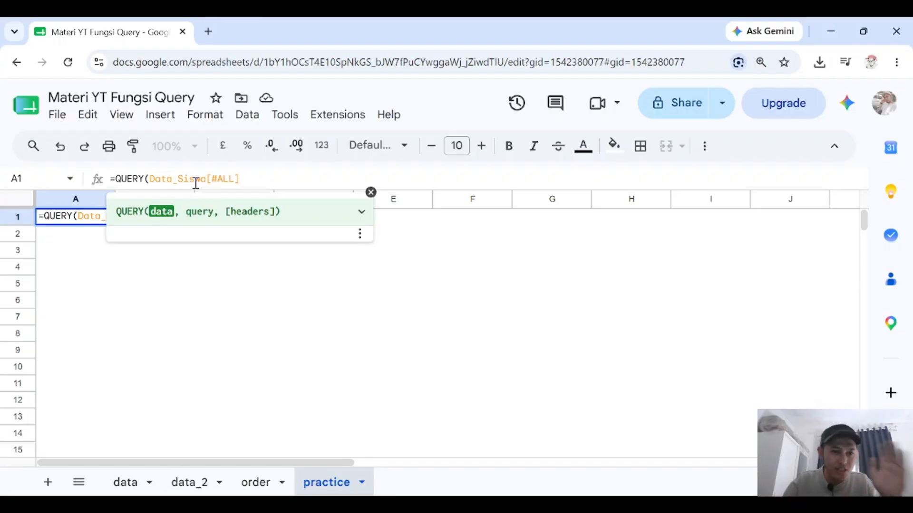
{"action": "type", "text": ")"}
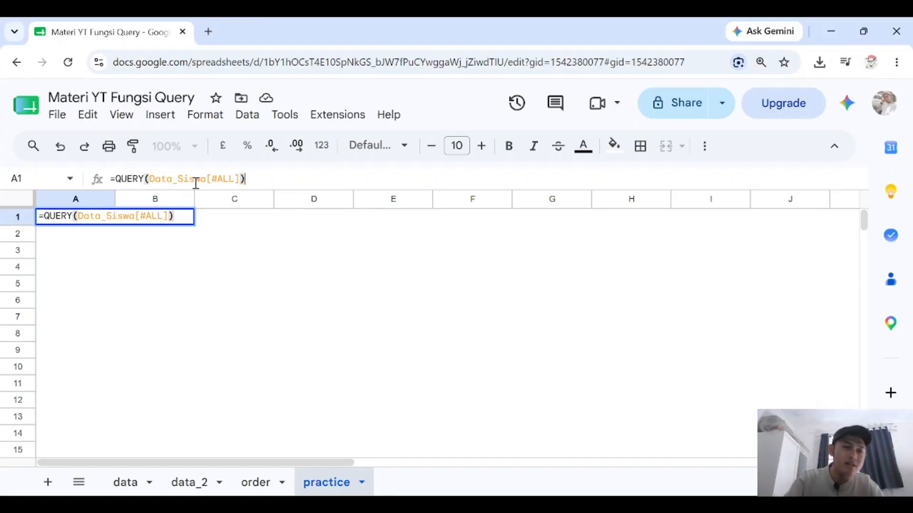
{"action": "key", "text": "Return"}
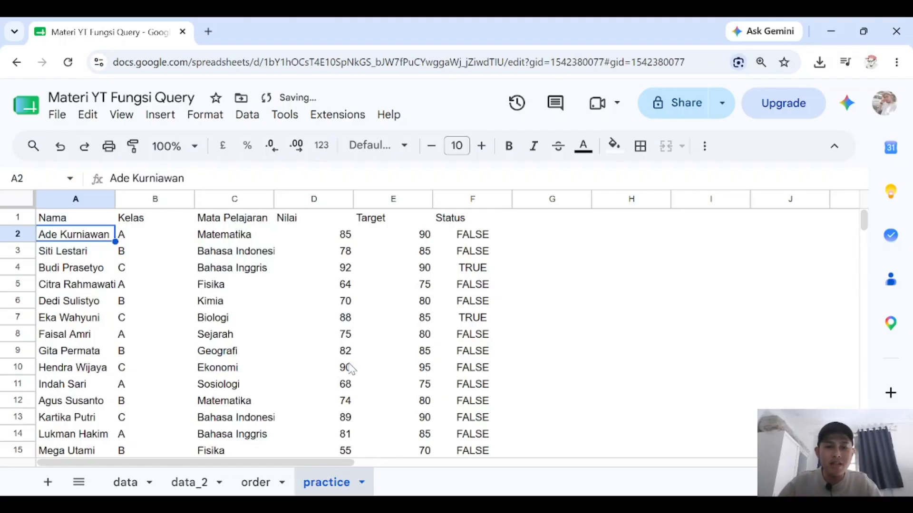
Extend the QUERY formula in A1 with the query string "SELECT *"
{"action": "left_click", "coordinate": [95, 217]}
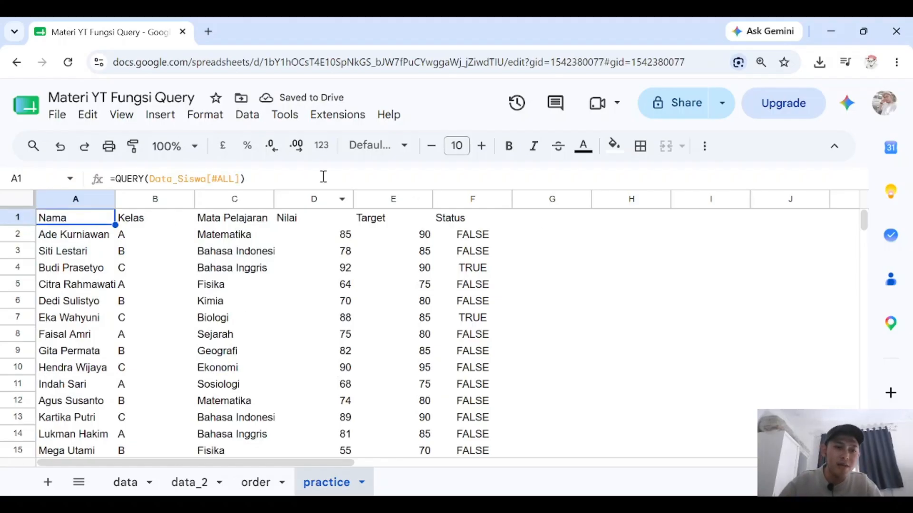
{"action": "left_click", "coordinate": [311, 182]}
{"action": "type", "text": ", \"SEL"}
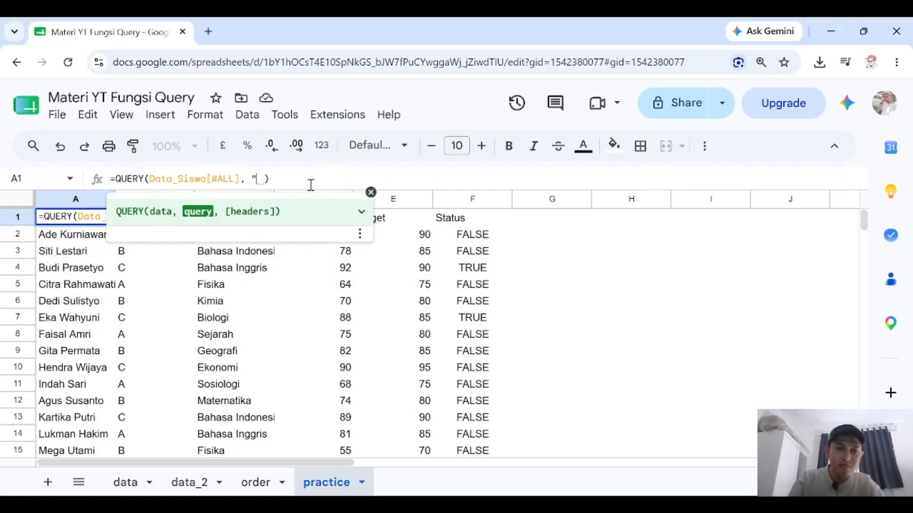
{"action": "type", "text": "ECT *"}
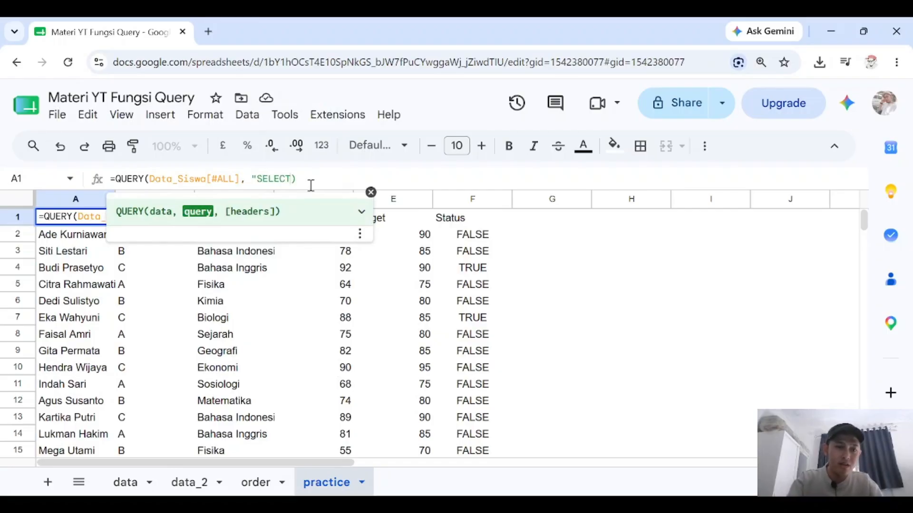
{"action": "type", "text": "\""}
{"action": "key", "text": "Return"}
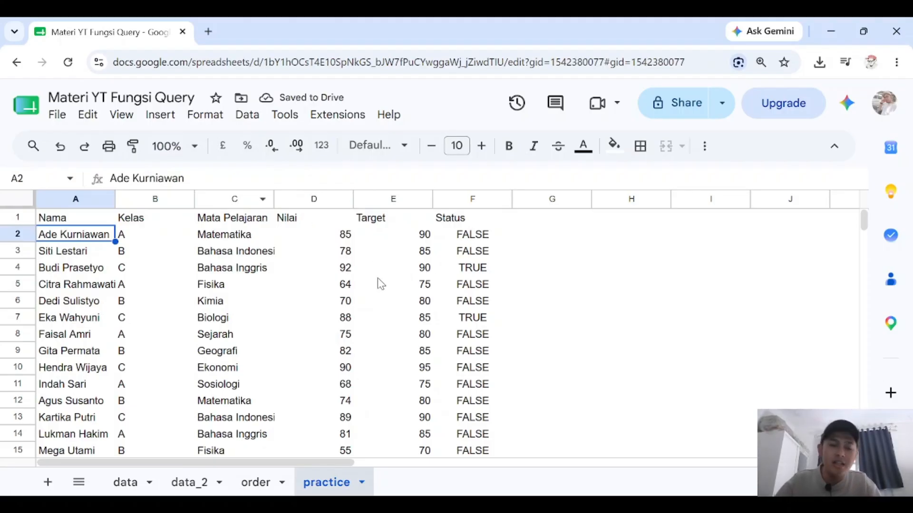
Change the query string in A1 to "SELECT A, D" to return only the name and score columns
{"action": "left_click", "coordinate": [102, 221]}
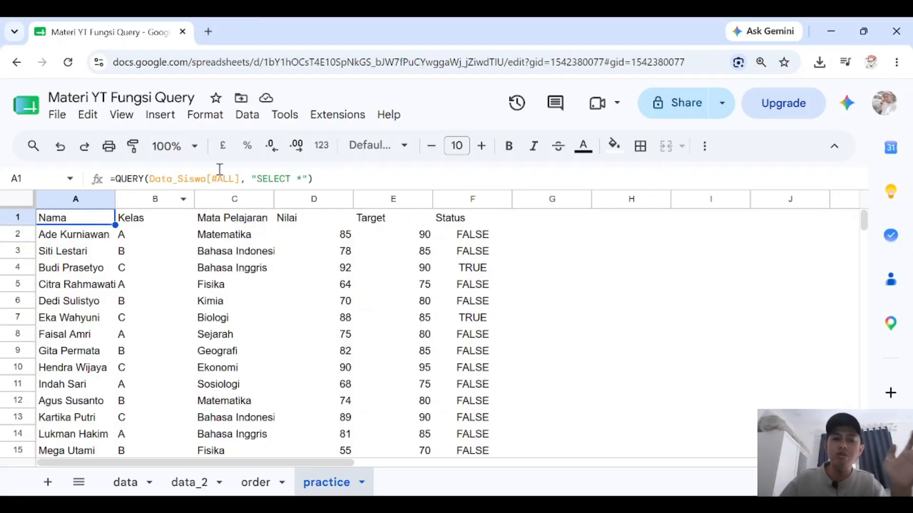
{"action": "left_click", "coordinate": [302, 180]}
{"action": "key", "text": "BackSpace"}
{"action": "type", "text": "A"}
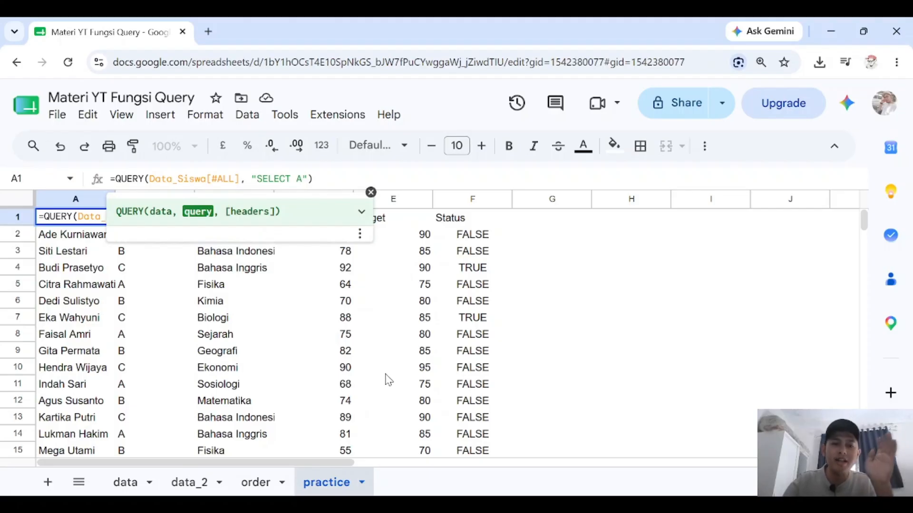
{"action": "type", "text": ", D"}
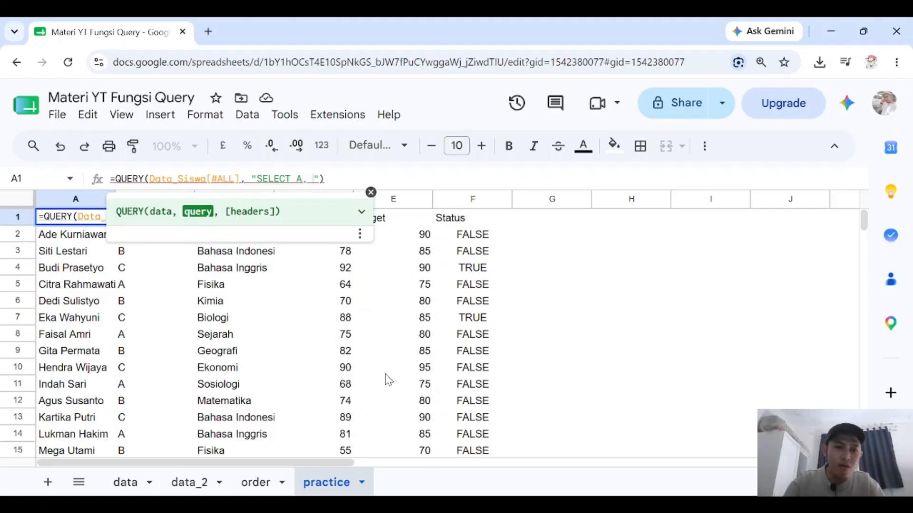
{"action": "key", "text": "Return"}
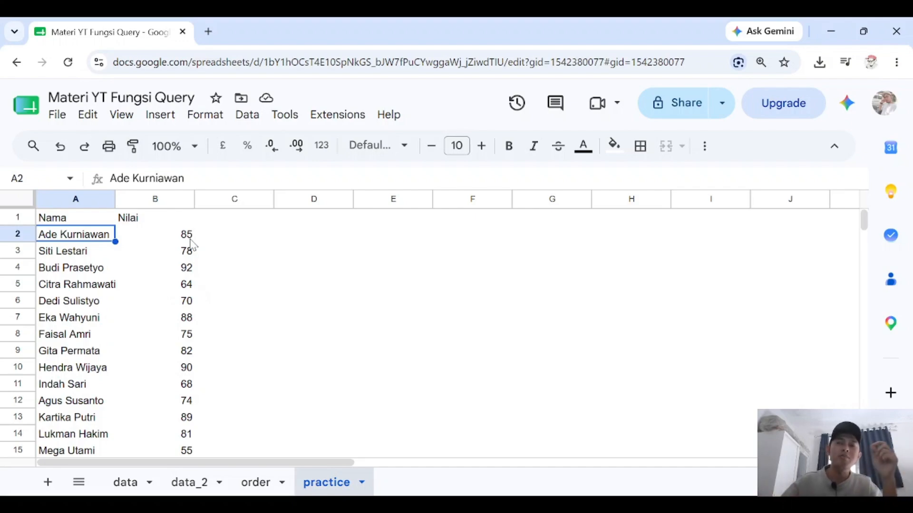
Set the query string in A1 back to "SELECT *" in place of the two column letters
{"action": "key", "text": "Up"}
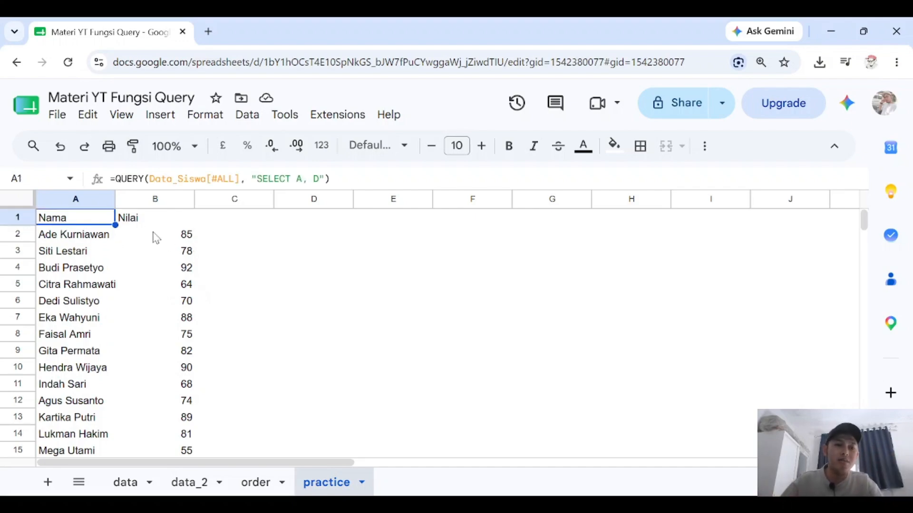
{"action": "left_click", "coordinate": [317, 184]}
{"action": "key", "text": "shift+Left"}
{"action": "key", "text": "shift+Left"}
{"action": "key", "text": "shift+Left"}
{"action": "key", "text": "shift+Left"}
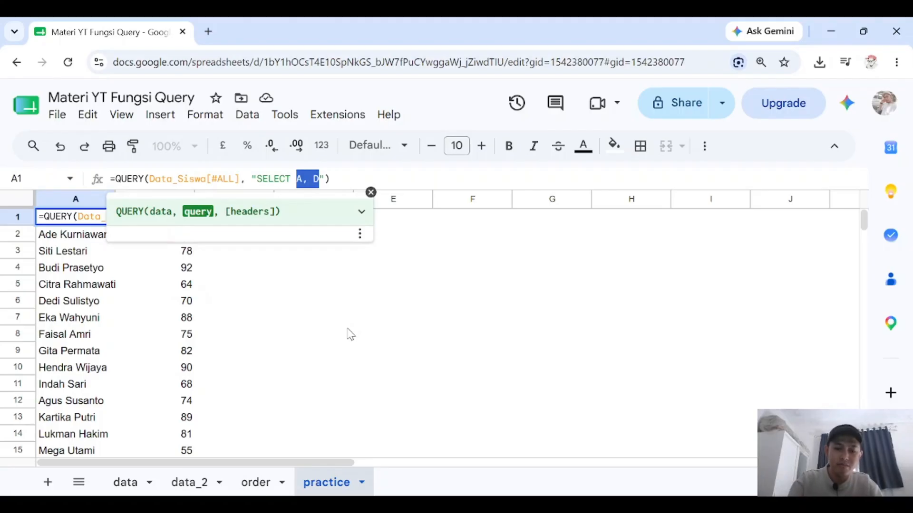
{"action": "type", "text": "*"}
{"action": "key", "text": "Return"}
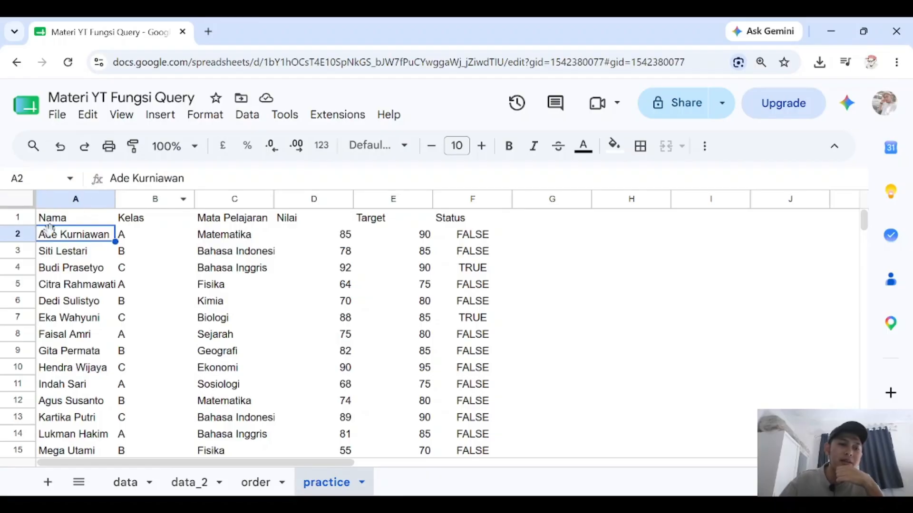
Change the query string in A1 to "SELECT B, A, D" so class comes before name and score
{"action": "key", "text": "Up"}
{"action": "left_click", "coordinate": [304, 179]}
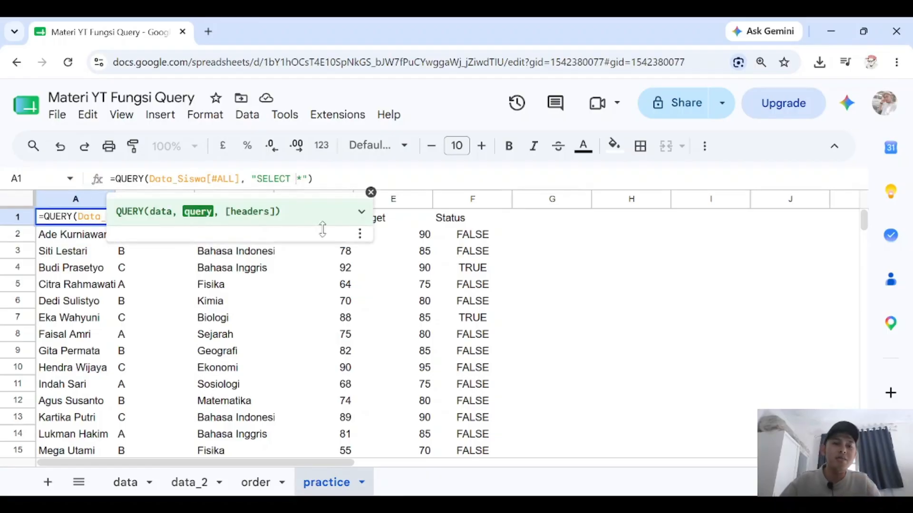
{"action": "key", "text": "BackSpace"}
{"action": "type", "text": "B, A, "}
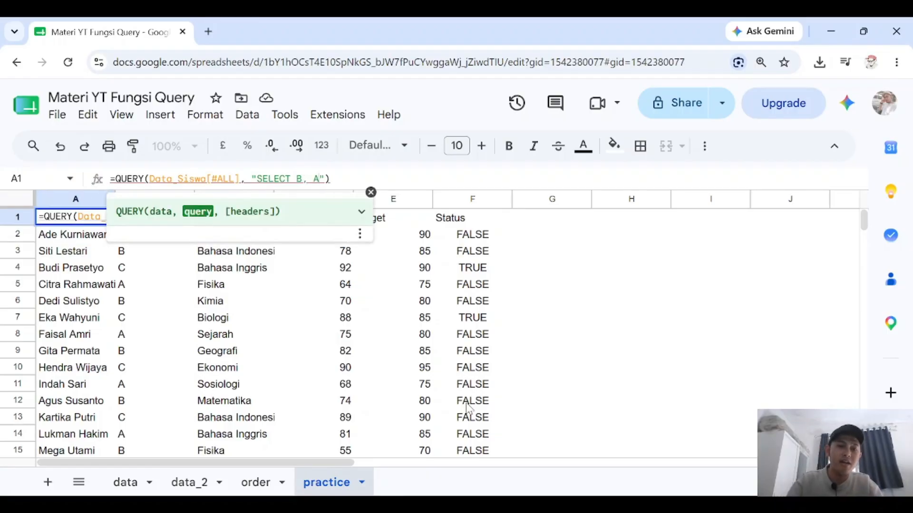
{"action": "type", "text": "C"}
{"action": "key", "text": "Return"}
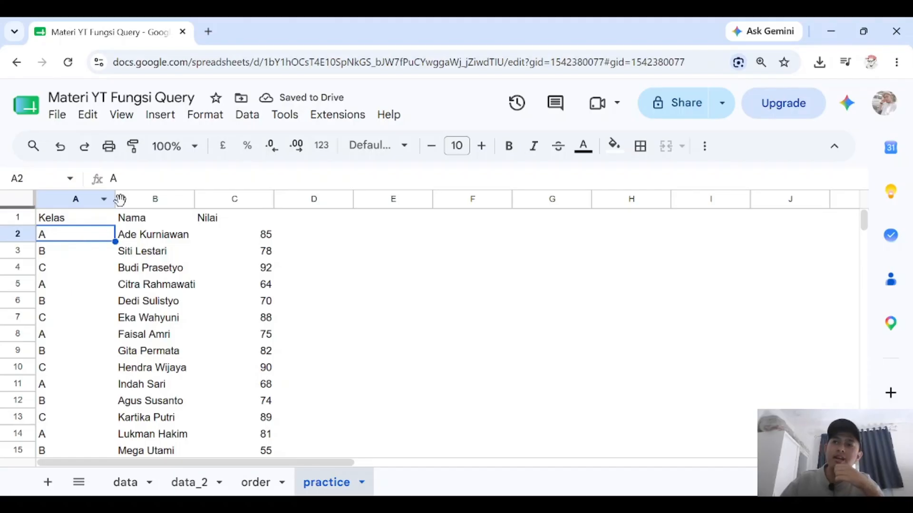
Examine the column list and the SELECT keyword in A1's query string, and dismiss the formula help
{"action": "left_click", "coordinate": [81, 219]}
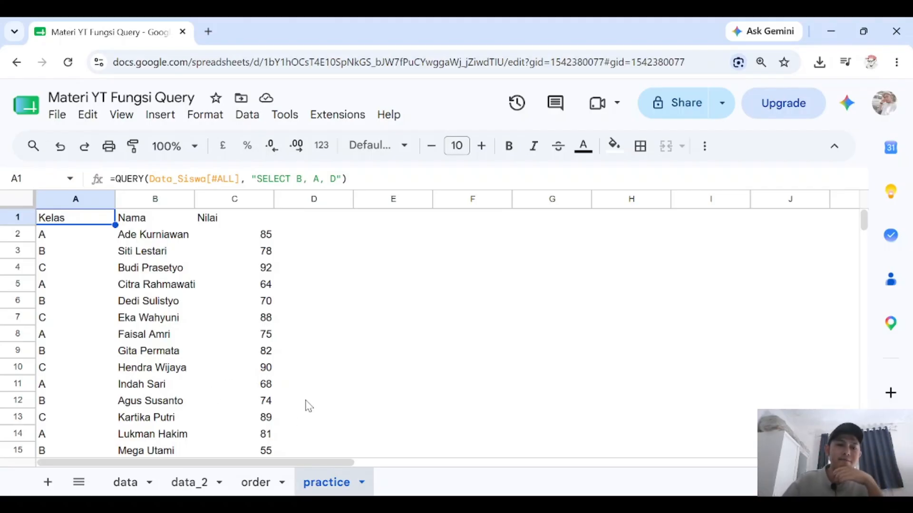
{"action": "left_click", "coordinate": [343, 180]}
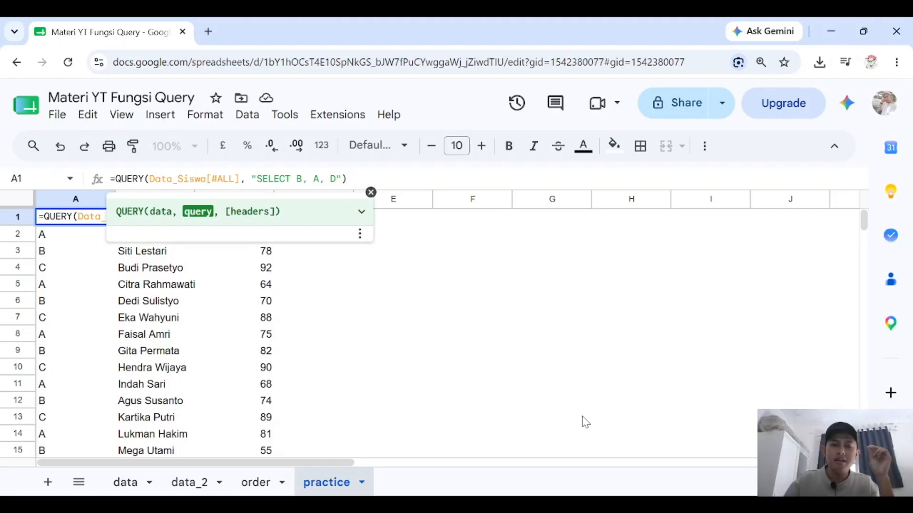
{"action": "key", "text": "shift+Left"}
{"action": "key", "text": "shift+Left"}
{"action": "key", "text": "shift+Left"}
{"action": "key", "text": "shift+Left"}
{"action": "key", "text": "shift+Left"}
{"action": "key", "text": "shift+Left"}
{"action": "key", "text": "shift+Left"}
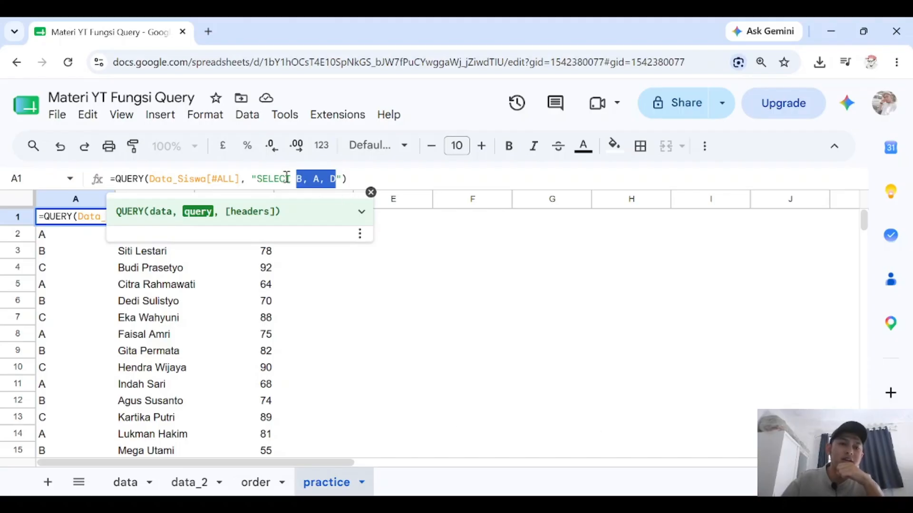
{"action": "left_click_drag", "start_coordinate": [257, 175], "coordinate": [291, 175]}
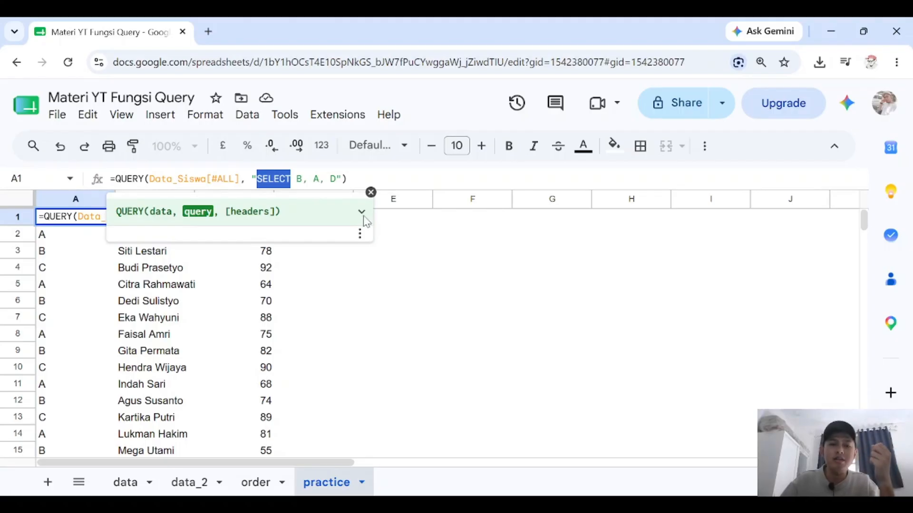
{"action": "left_click", "coordinate": [368, 194]}
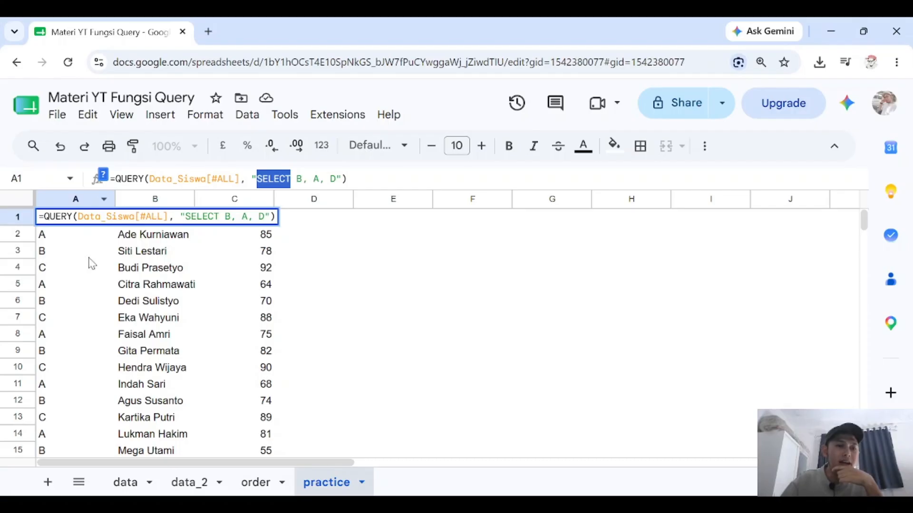
Reduce the query string in A1 to "SELECT A" so only the name column is returned
{"action": "key", "text": "Right"}
{"action": "key", "text": "Right"}
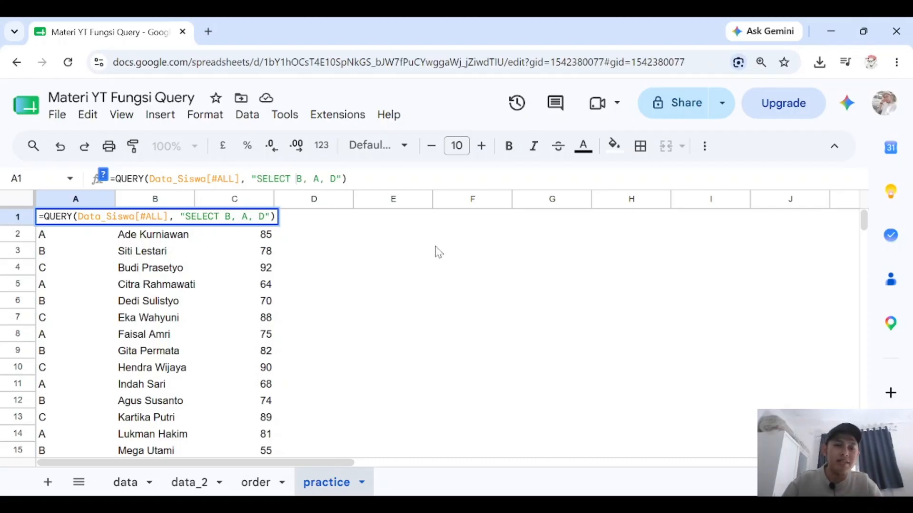
{"action": "key", "text": "shift+Left"}
{"action": "type", "text": "A"}
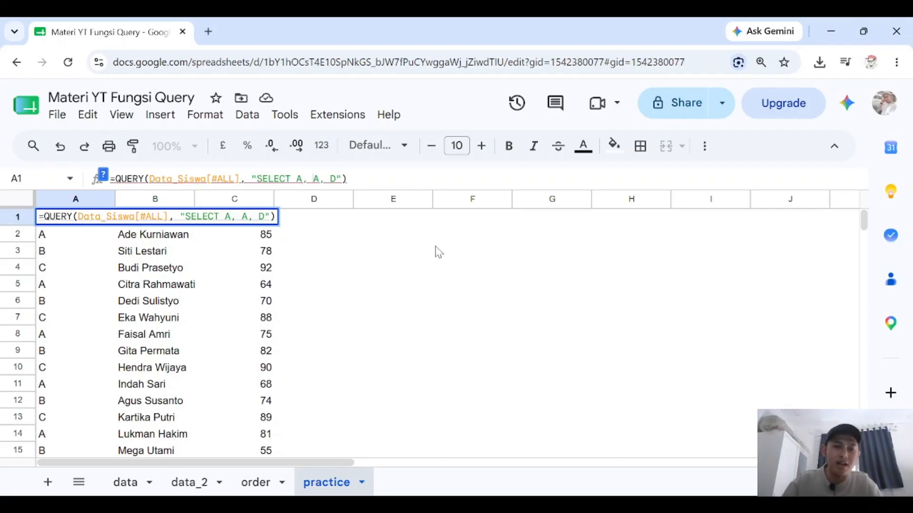
{"action": "key", "text": "shift+Right"}
{"action": "key", "text": "shift+Right"}
{"action": "key", "text": "shift+Right"}
{"action": "key", "text": "shift+Right"}
{"action": "key", "text": "shift+Right"}
{"action": "key", "text": "shift+Right"}
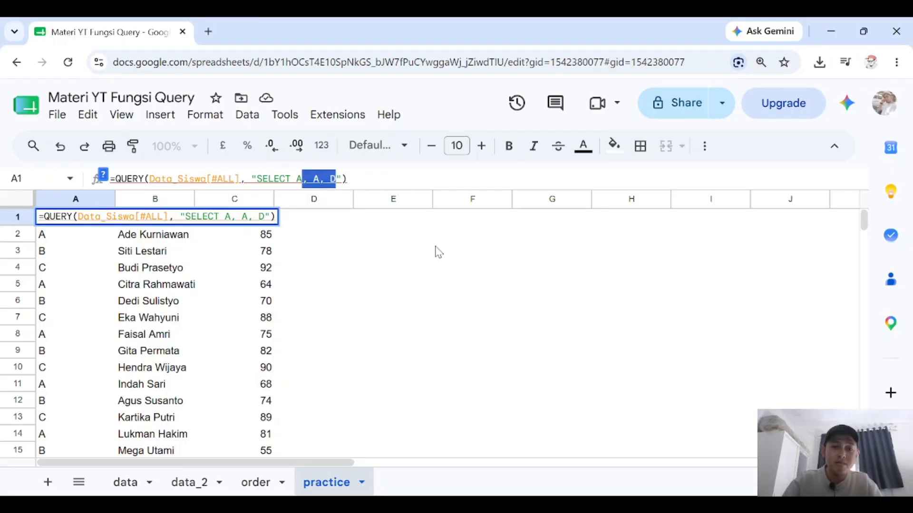
{"action": "key", "text": "Delete"}
{"action": "key", "text": "Return"}
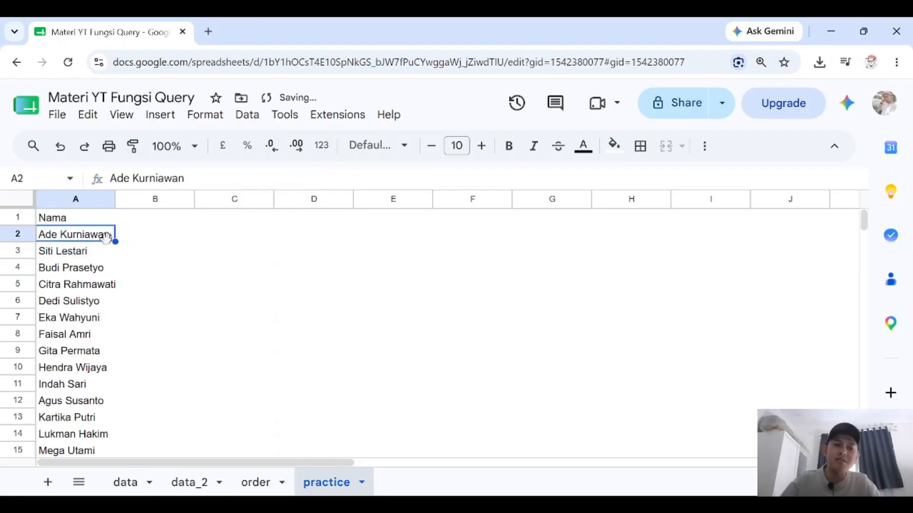
Replace the column letter in A1's query with Col1, making the query string "SELECT Col1"
{"action": "left_click", "coordinate": [82, 221]}
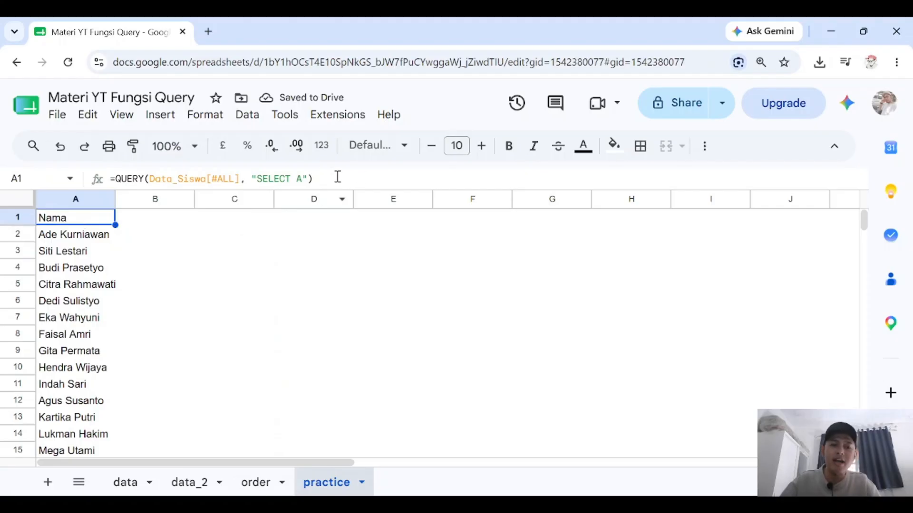
{"action": "left_click", "coordinate": [302, 178]}
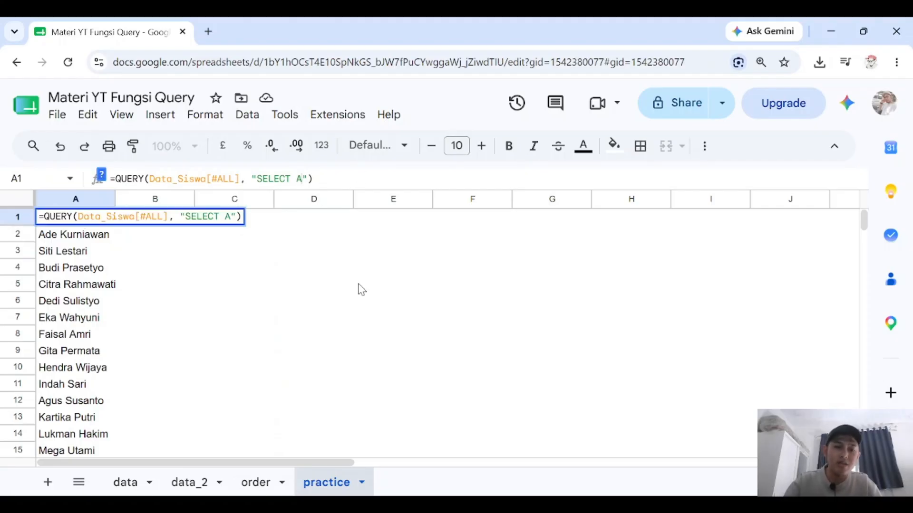
{"action": "key", "text": "BackSpace"}
{"action": "type", "text": "Col1"}
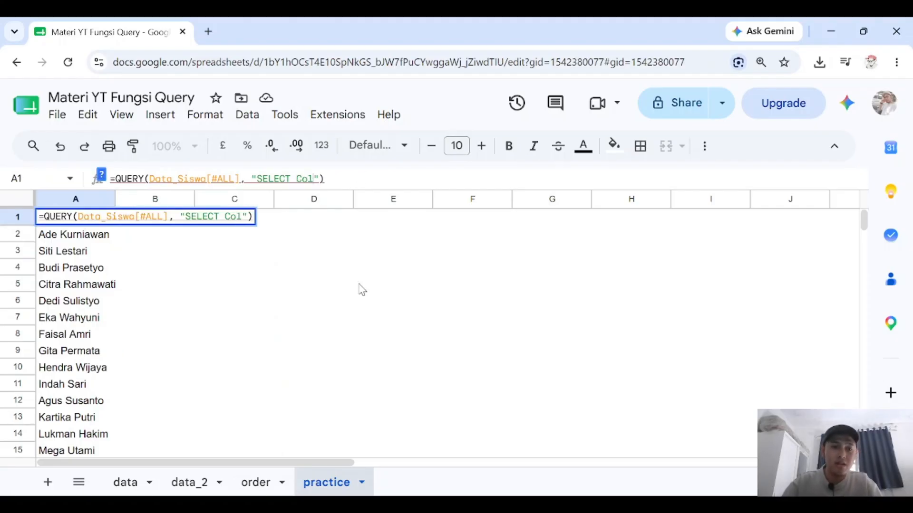
{"action": "key", "text": "Return"}
{"action": "left_click", "coordinate": [87, 219]}
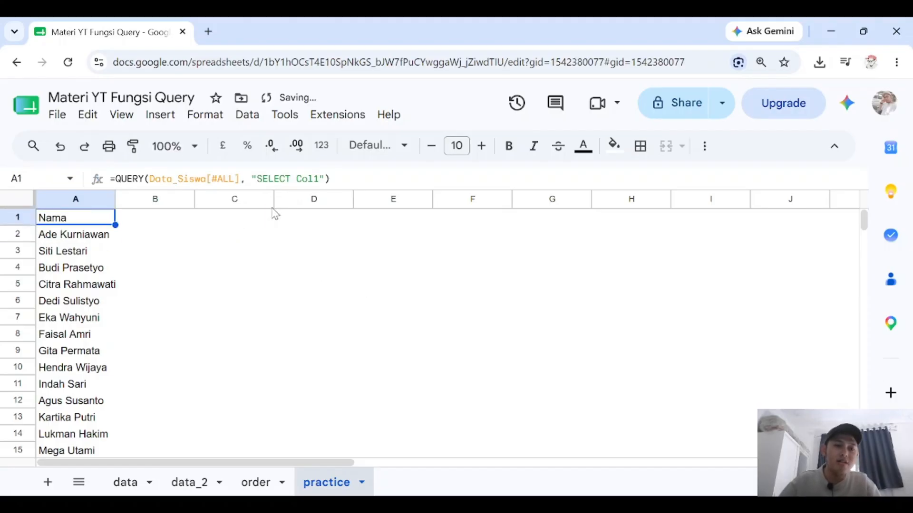
Change the query string in A1 to "SELECT Col2, Col3" so the class and subject columns are returned
{"action": "key", "text": "Return"}
{"action": "key", "text": "BackSpace"}
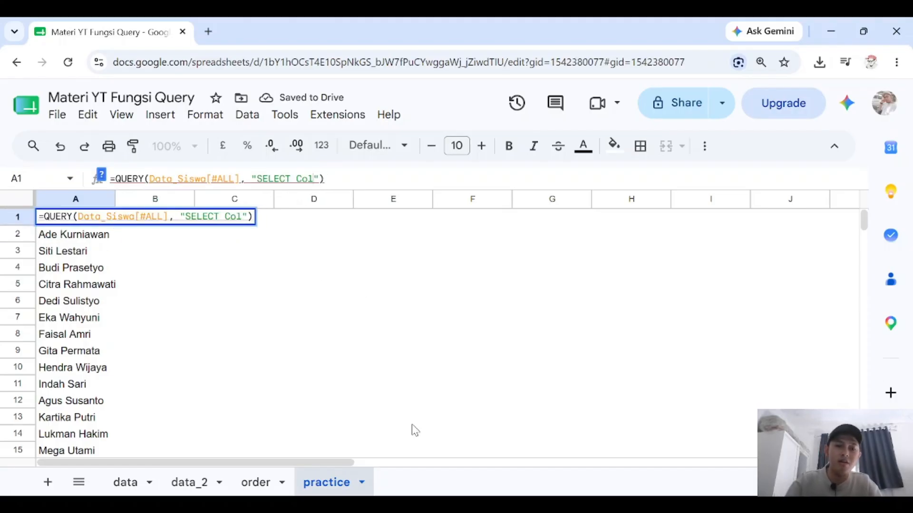
{"action": "type", "text": "2, COl"}
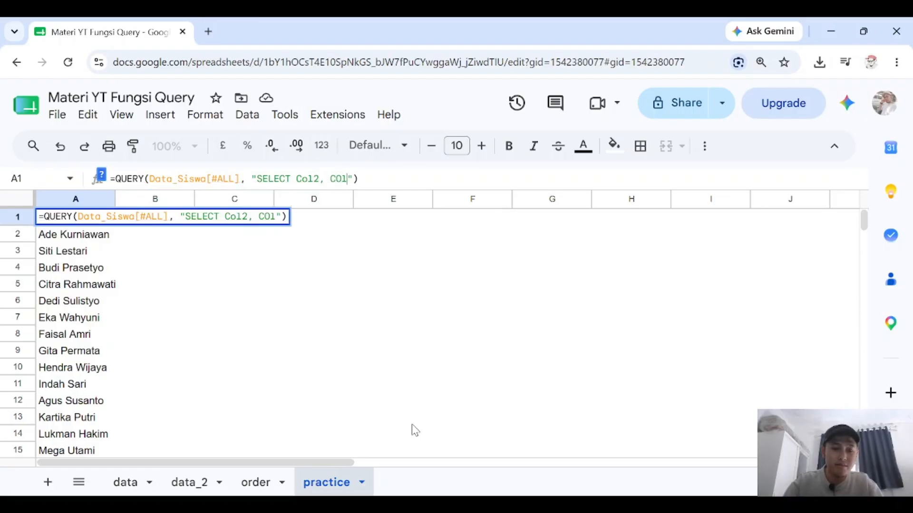
{"action": "key", "text": "BackSpace"}
{"action": "key", "text": "BackSpace"}
{"action": "type", "text": "ol3"}
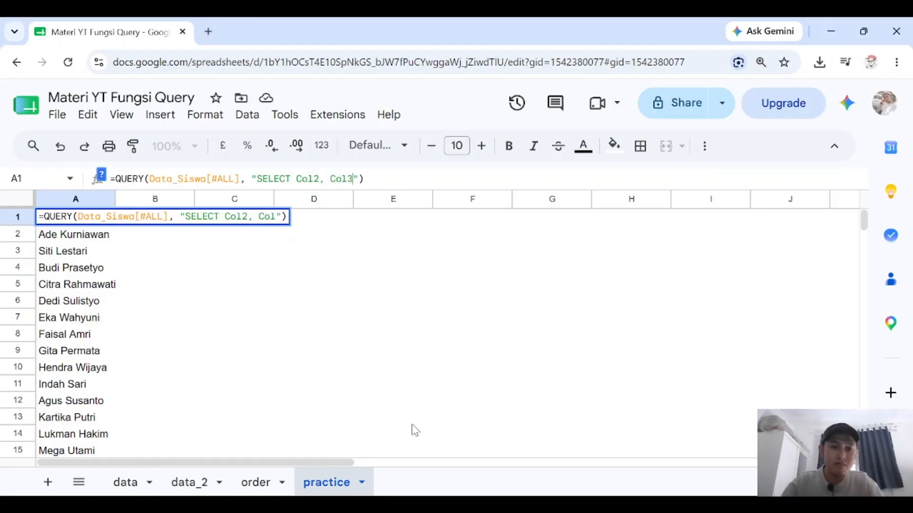
{"action": "key", "text": "Return"}
{"action": "left_click", "coordinate": [122, 294]}
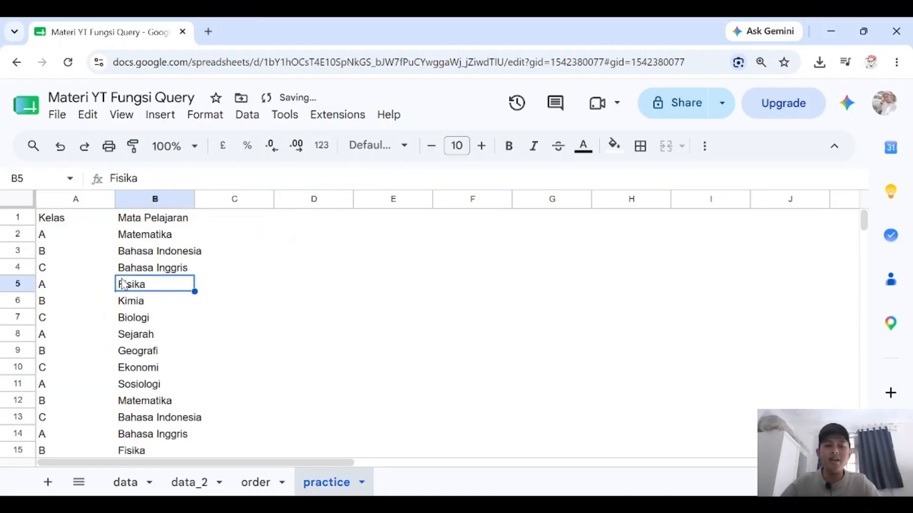
Replace the column list in A1's query string with AVG(D) to return the average score
{"action": "double_click", "coordinate": [64, 223]}
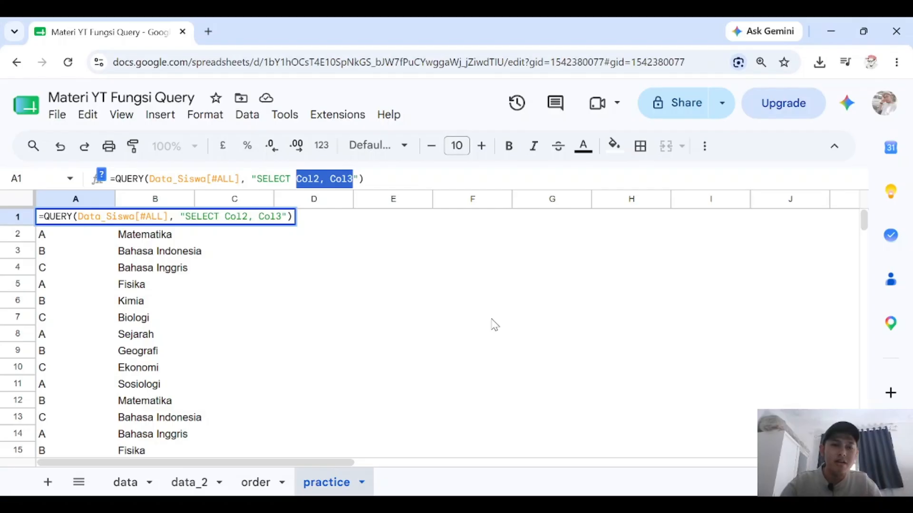
{"action": "key", "text": "BackSpace"}
{"action": "key", "text": "BackSpace"}
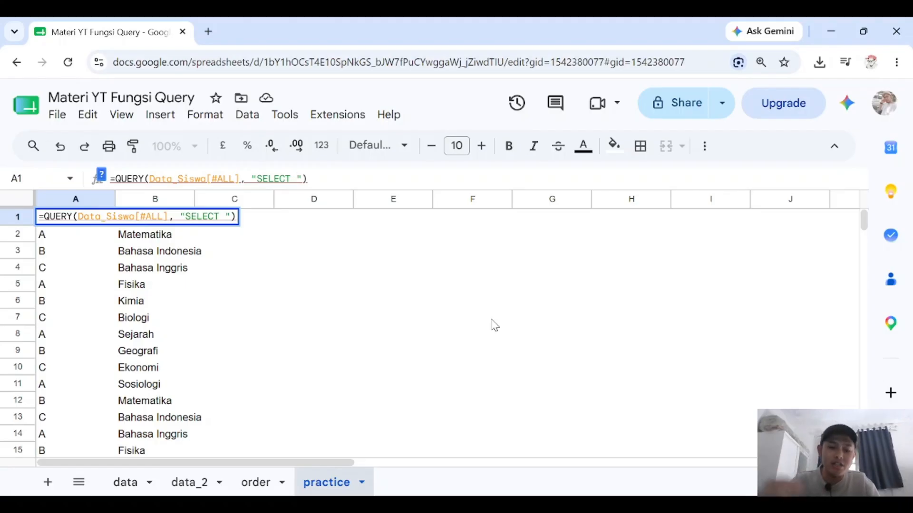
{"action": "type", "text": "AVG("}
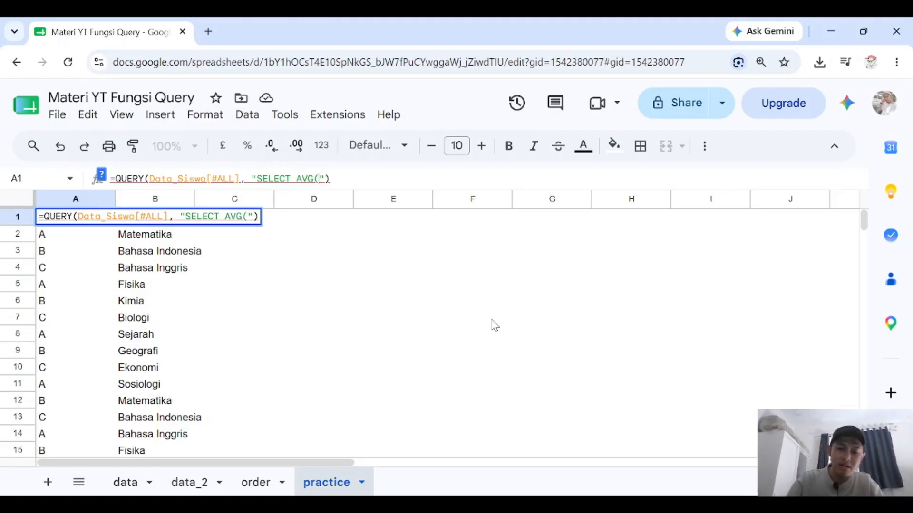
{"action": "type", "text": "D"}
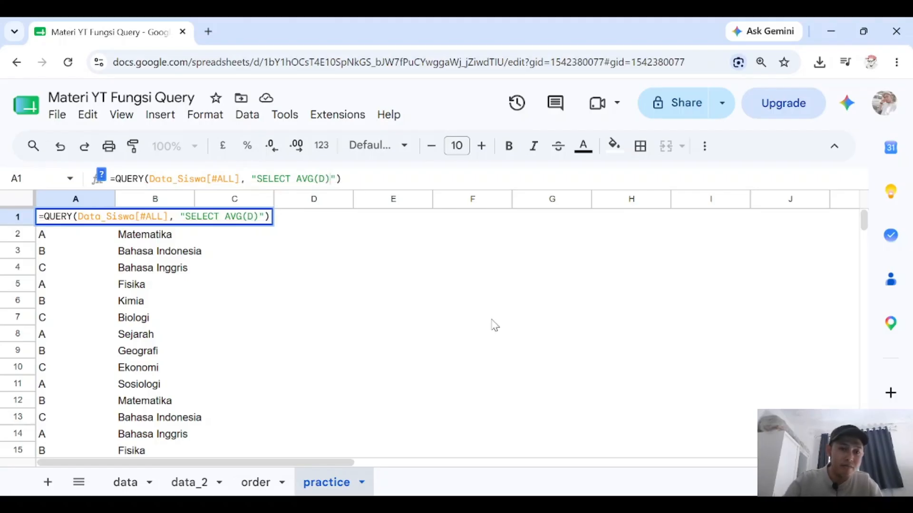
{"action": "key", "text": "Return"}
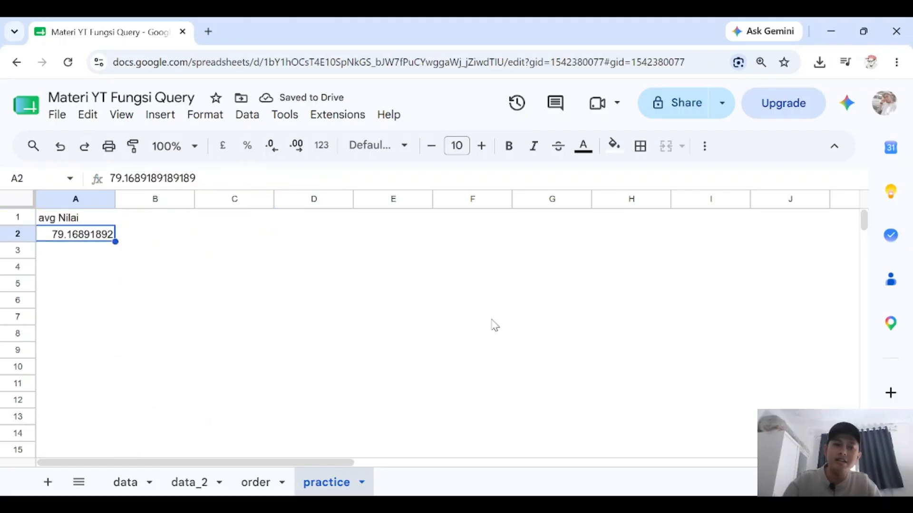
{"action": "key", "text": "Up"}
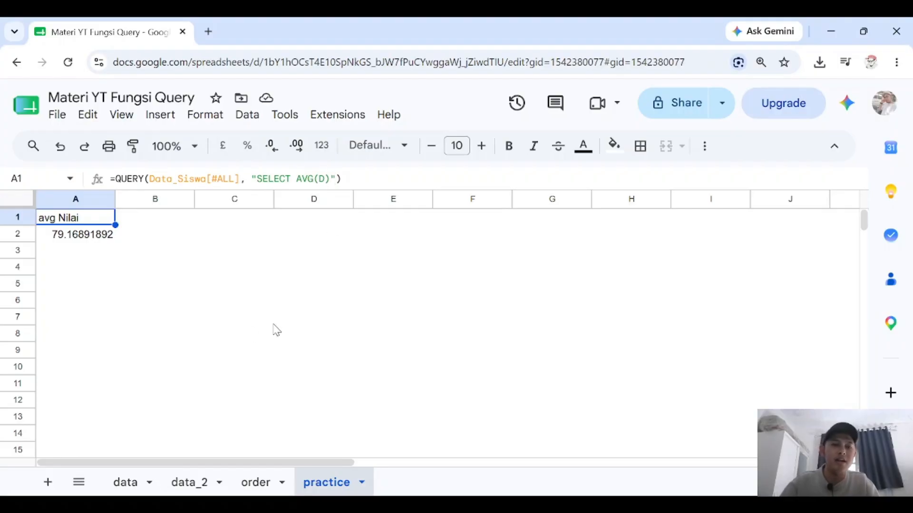
{"action": "key", "text": "Down"}
{"action": "key", "text": "Up"}
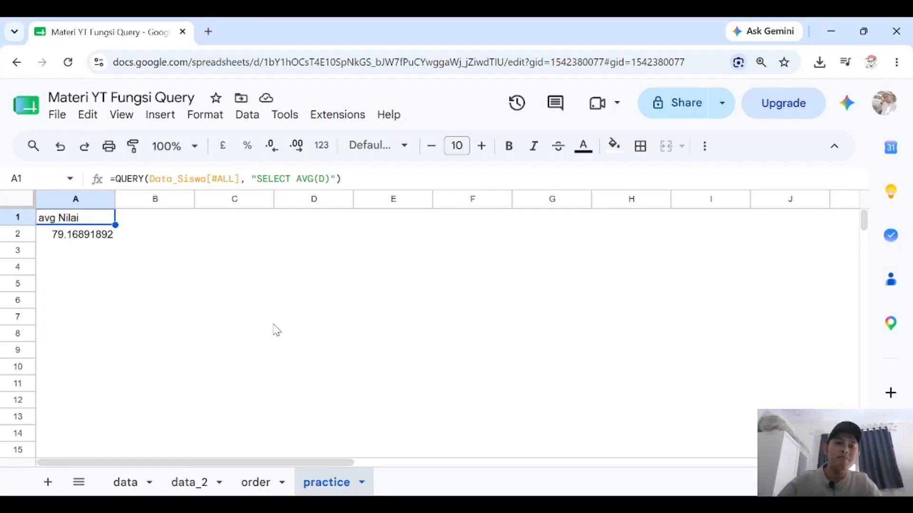
Replace the formula in A1 with =QUERY(Data_Toko_Alat_Tulis[#ALL]) to return the whole stationery shop table
{"action": "left_click", "coordinate": [330, 183]}
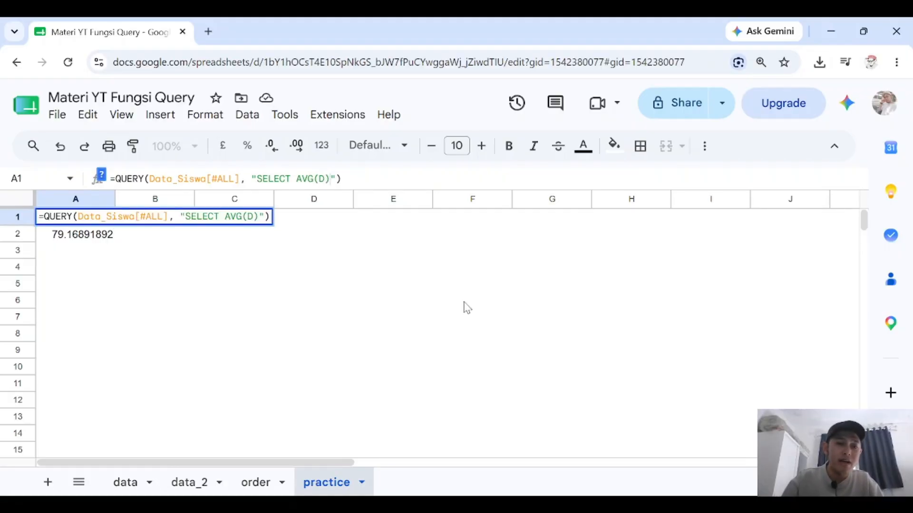
{"action": "key", "text": "ctrl+a"}
{"action": "key", "text": "BackSpace"}
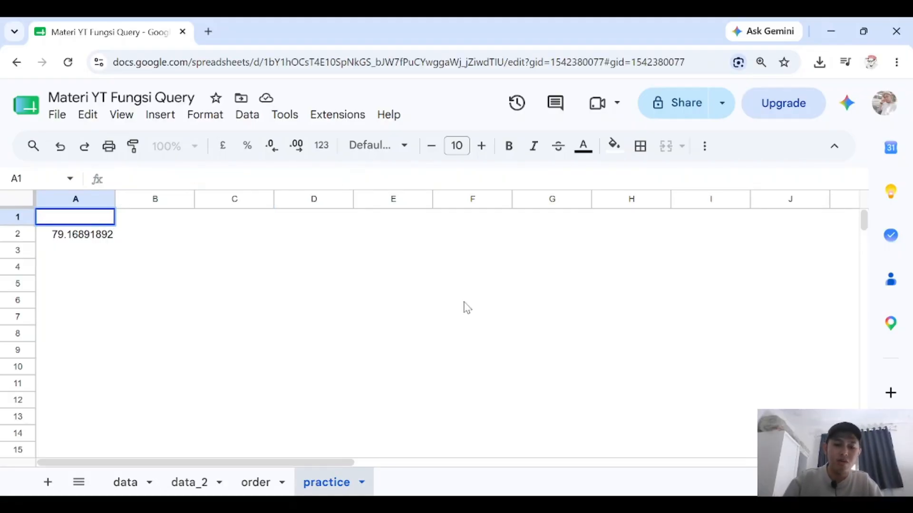
{"action": "type", "text": "=QUE"}
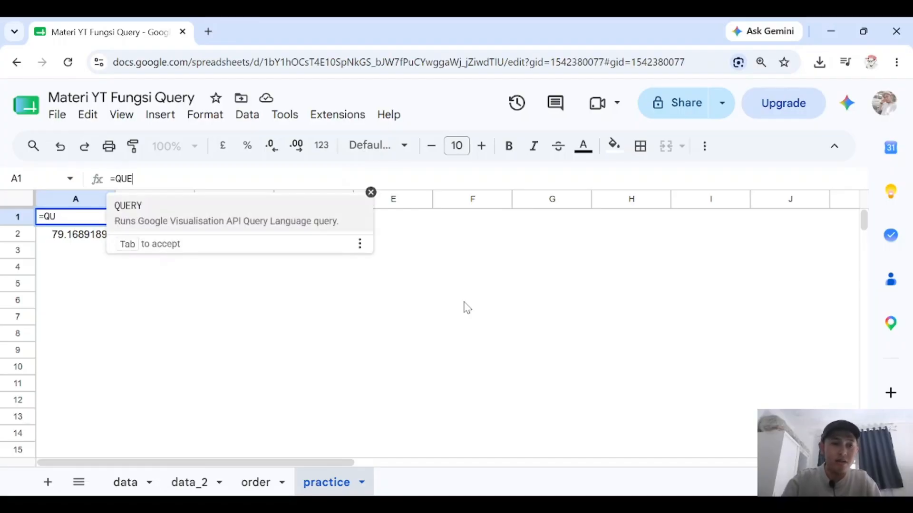
{"action": "type", "text": "RY(Da"}
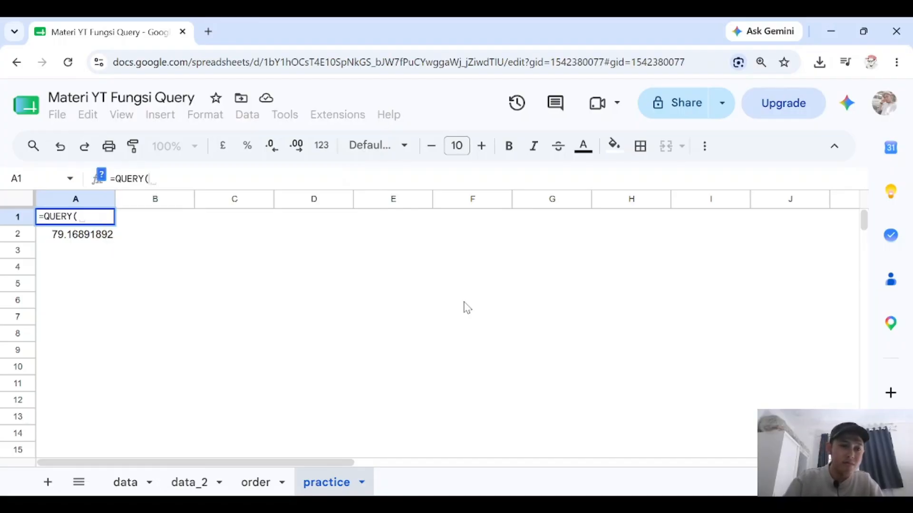
{"action": "key", "text": "Down"}
{"action": "key", "text": "Down"}
{"action": "key", "text": "Down"}
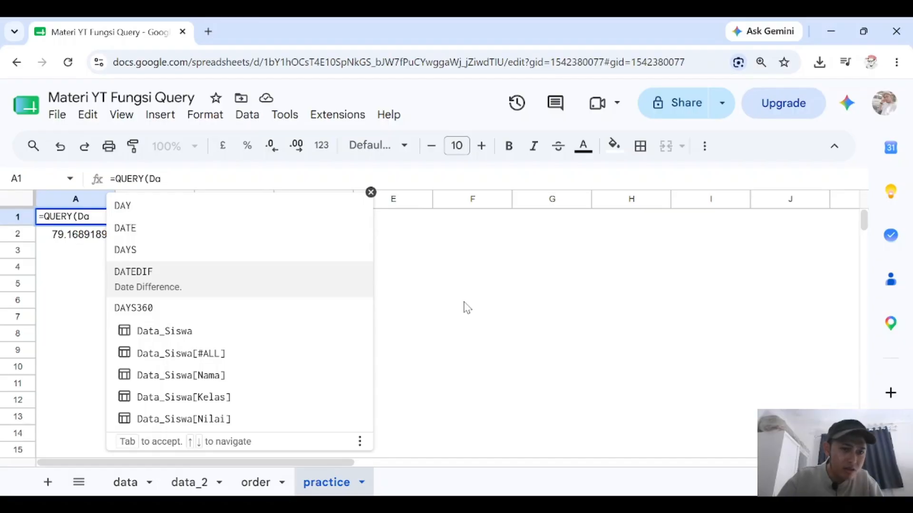
{"action": "type", "text": "ta_"}
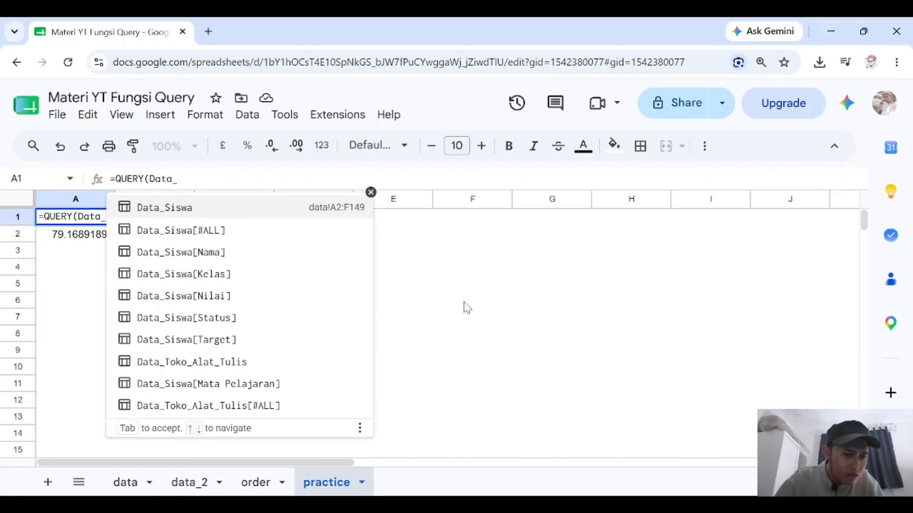
{"action": "key", "text": "Down"}
{"action": "key", "text": "Down"}
{"action": "key", "text": "Down"}
{"action": "key", "text": "Down"}
{"action": "key", "text": "Down"}
{"action": "key", "text": "Down"}
{"action": "key", "text": "Down"}
{"action": "key", "text": "Down"}
{"action": "key", "text": "Down"}
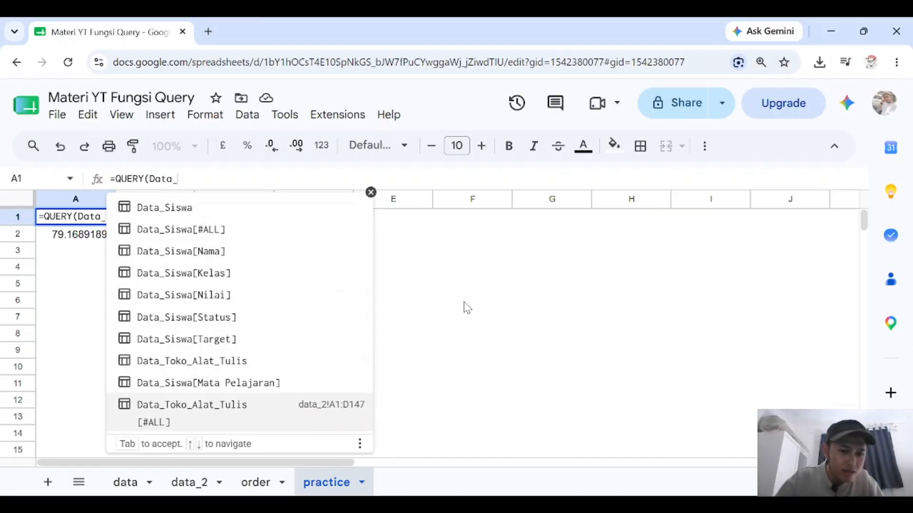
{"action": "key", "text": "Up"}
{"action": "key", "text": "Down"}
{"action": "key", "text": "Tab"}
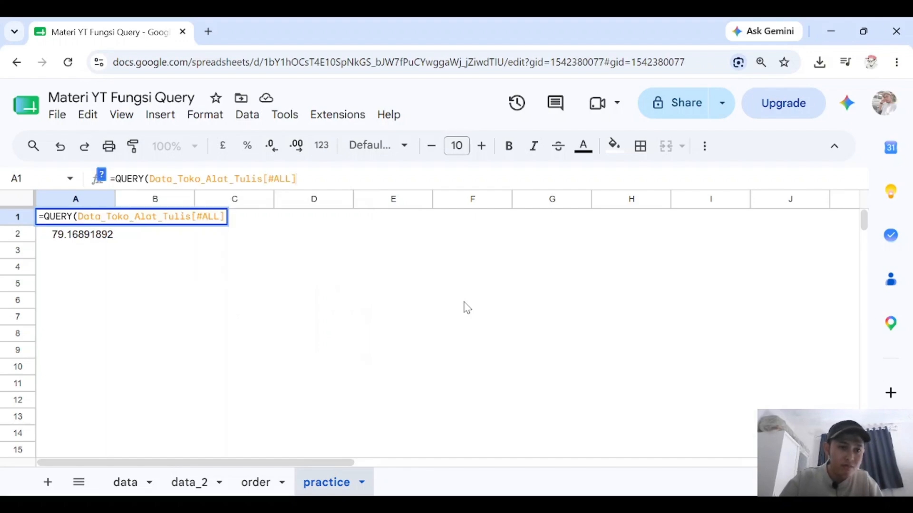
{"action": "key", "text": "Return"}
{"action": "left_click", "coordinate": [106, 222]}
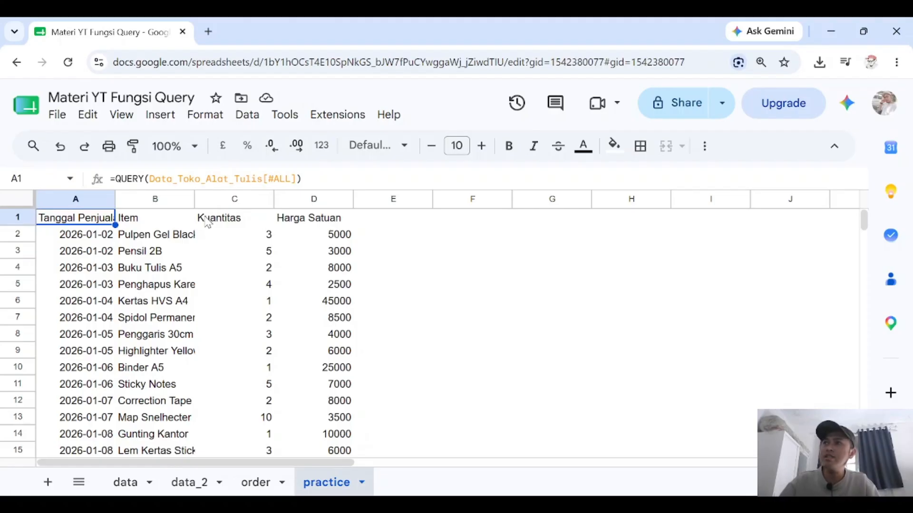
Add the query string "SELECT YEAR(A), A" and a header value of 1 to the QUERY formula in A1
{"action": "left_click", "coordinate": [330, 181]}
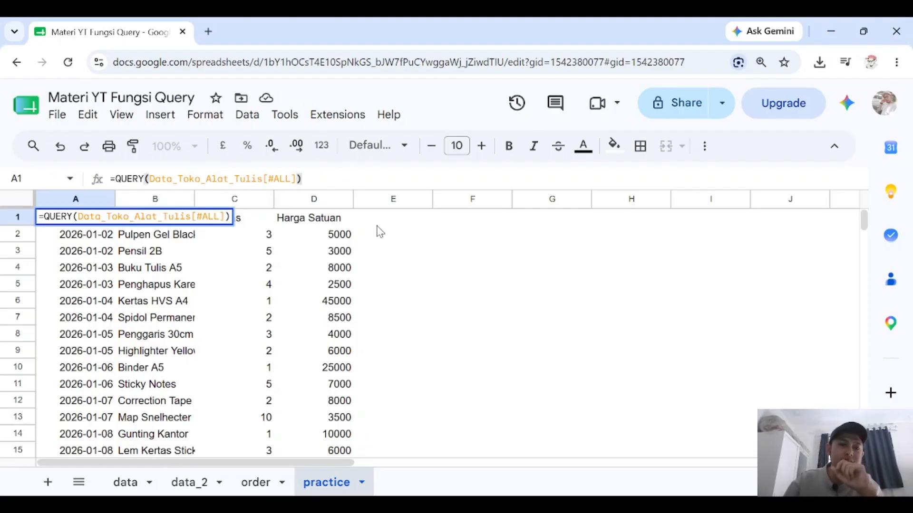
{"action": "type", "text": ", "}
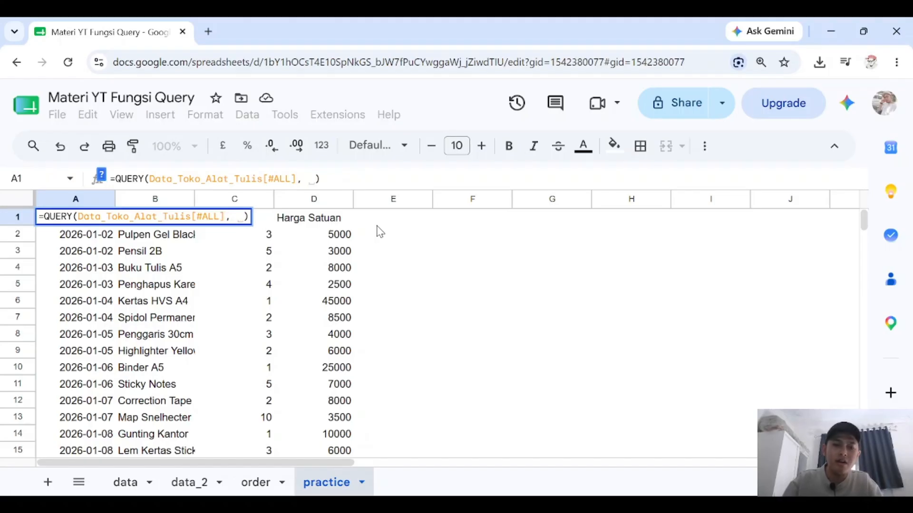
{"action": "type", "text": "\"SELECT"}
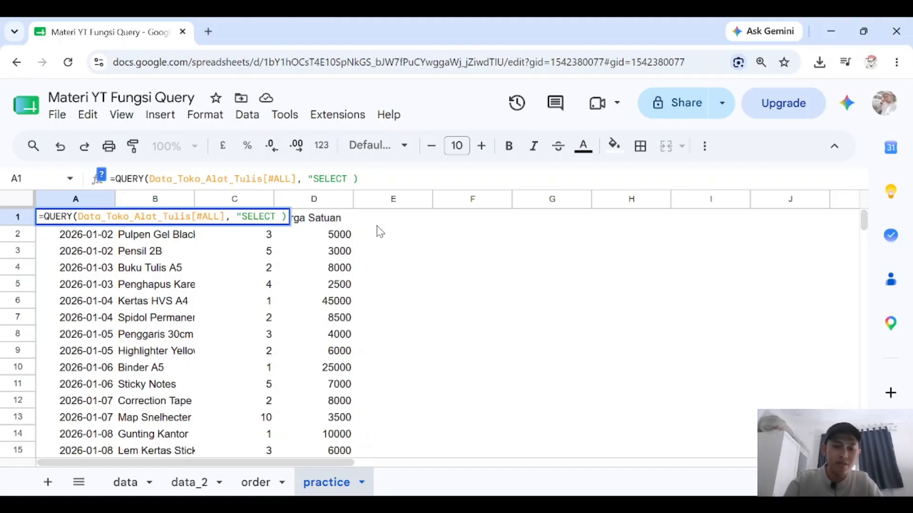
{"action": "type", "text": " YEAR"}
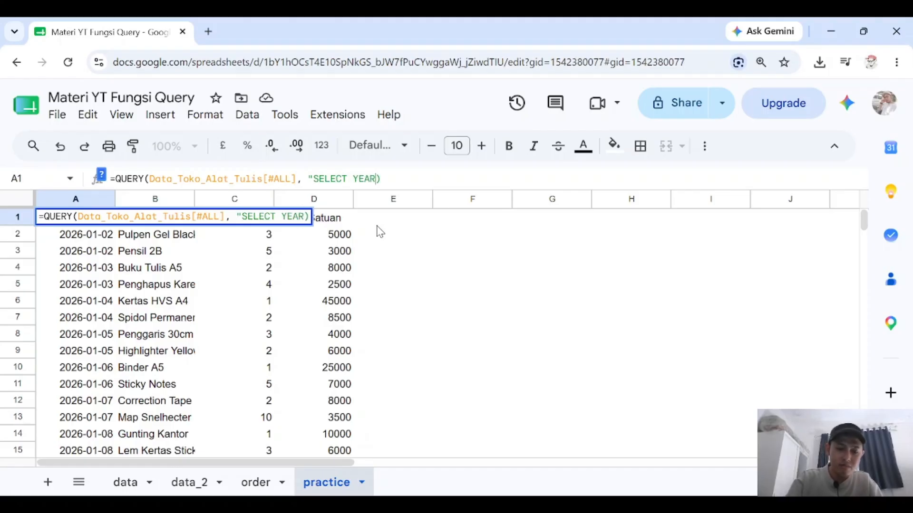
{"action": "type", "text": "("}
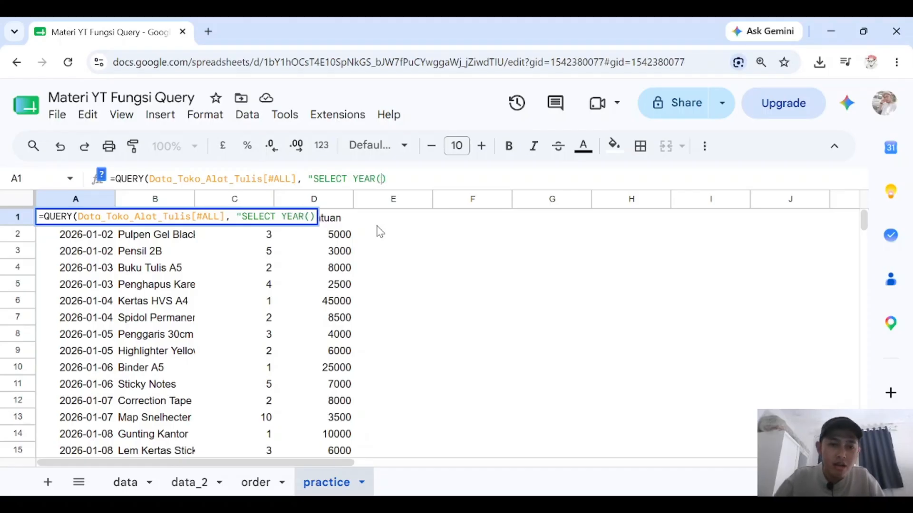
{"action": "type", "text": "A)"}
{"action": "type", "text": ", A"}
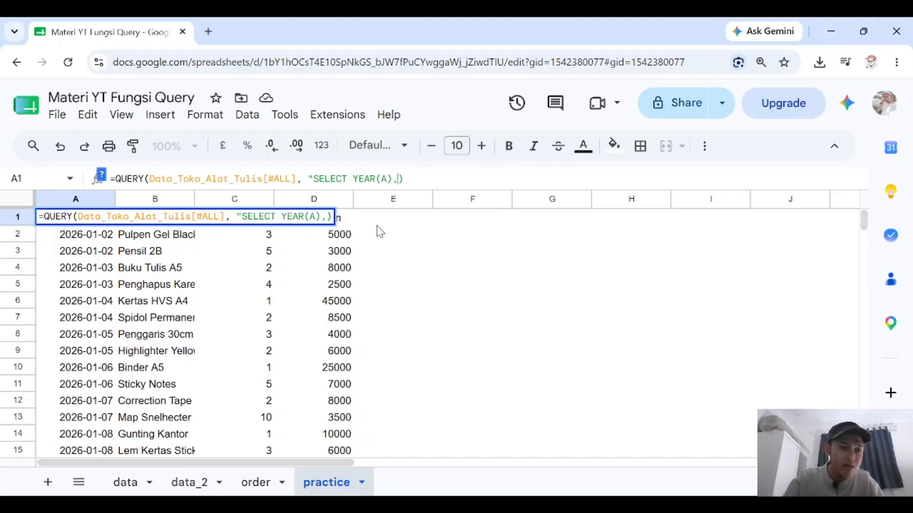
{"action": "type", "text": "\", 1"}
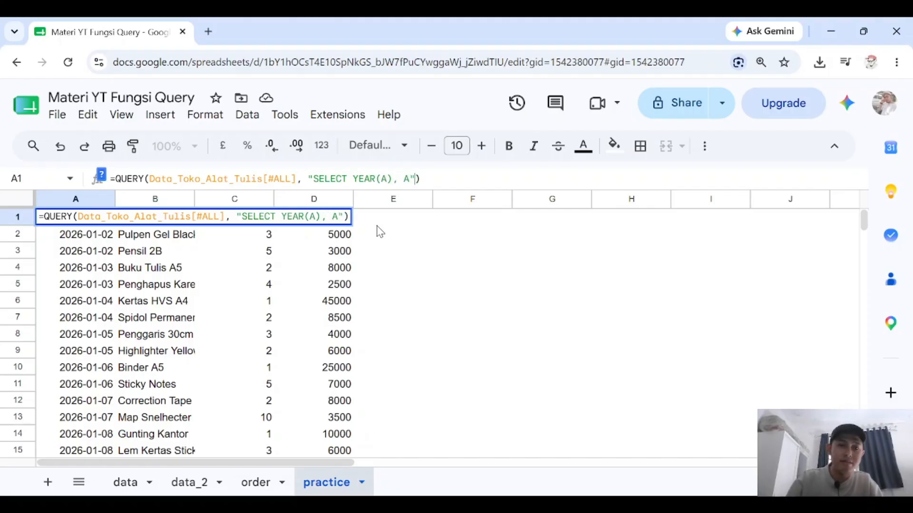
{"action": "key", "text": "Return"}
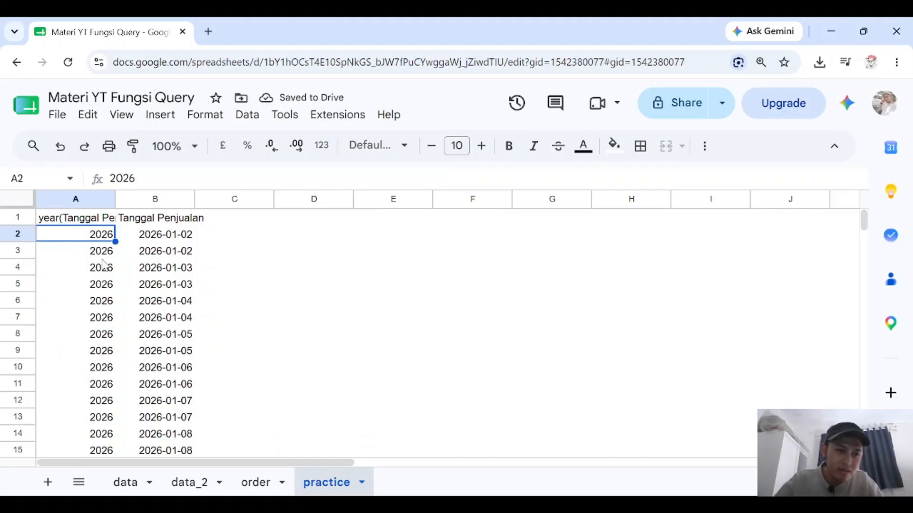
Compare the extracted year in A2 with the original sale date in B2
{"action": "left_click", "coordinate": [148, 235]}
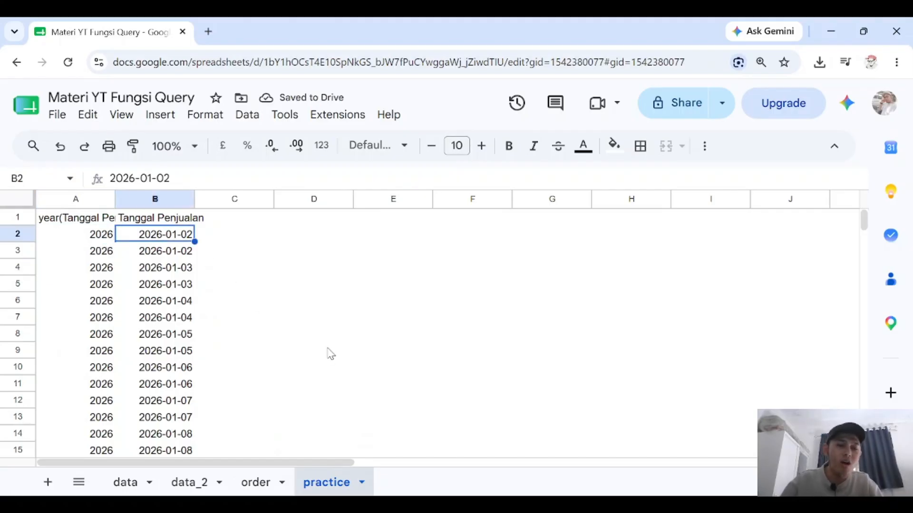
{"action": "key", "text": "Right"}
{"action": "key", "text": "Left"}
{"action": "key", "text": "Left"}
{"action": "key", "text": "Right"}
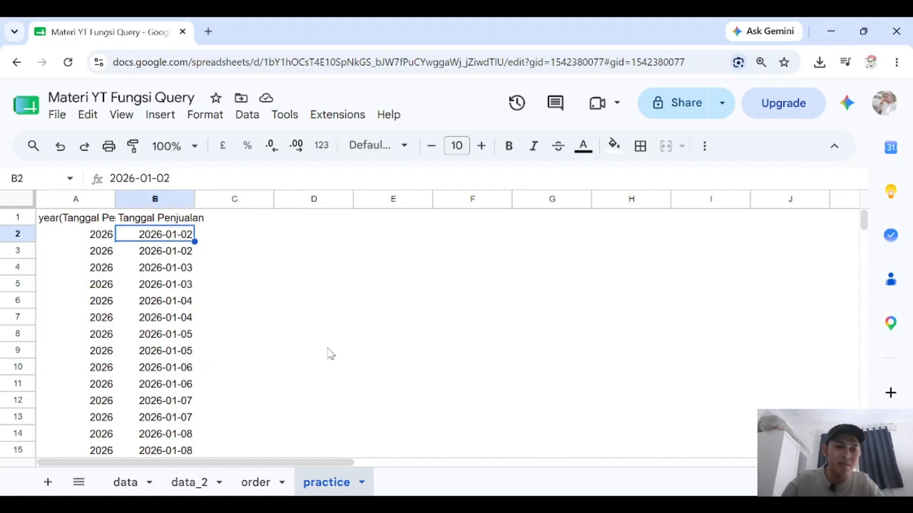
{"action": "key", "text": "Left"}
{"action": "key", "text": "Right"}
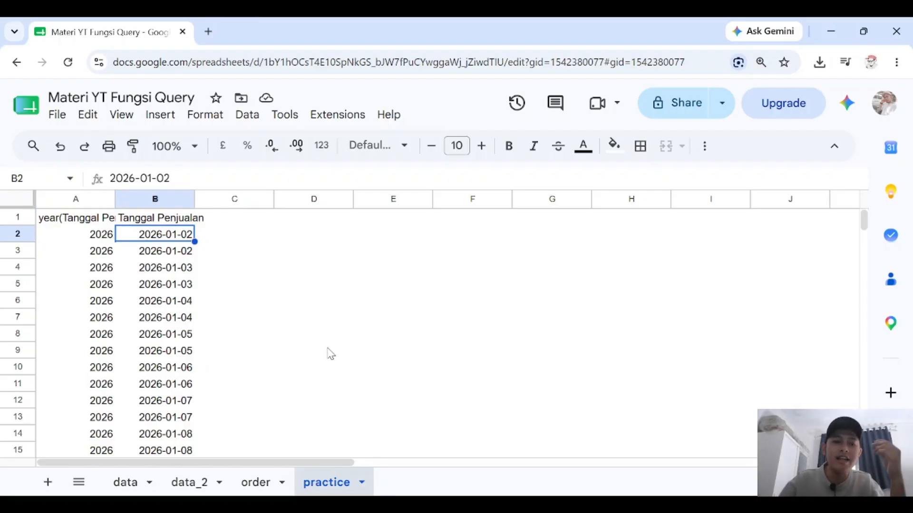
{"action": "key", "text": "Left"}
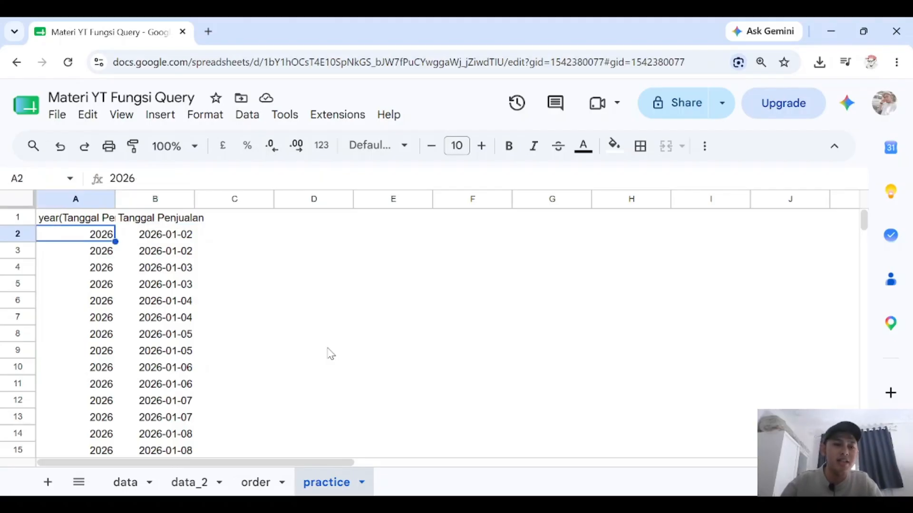
{"action": "key", "text": "Right"}
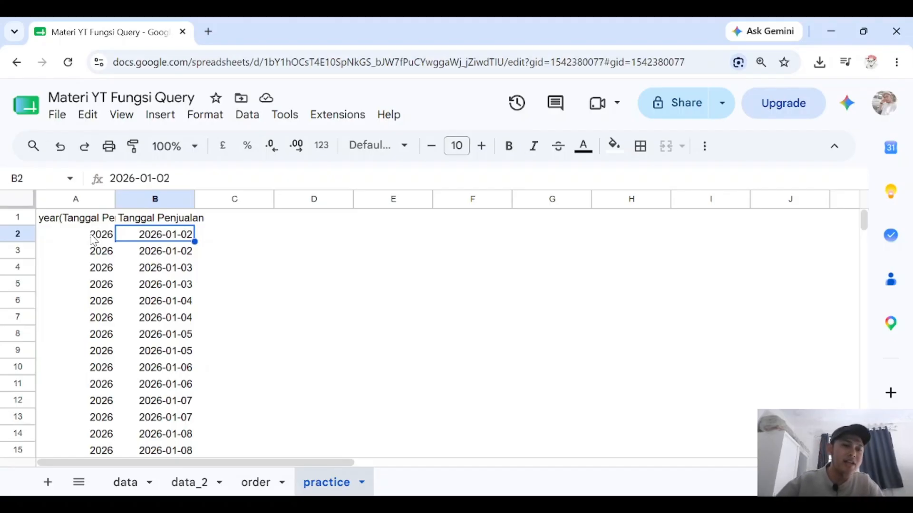
Replace YEAR with MONTH in A1's query string so it reads "SELECT MONTH(A), A"
{"action": "left_click", "coordinate": [83, 223]}
{"action": "key", "text": "Return"}
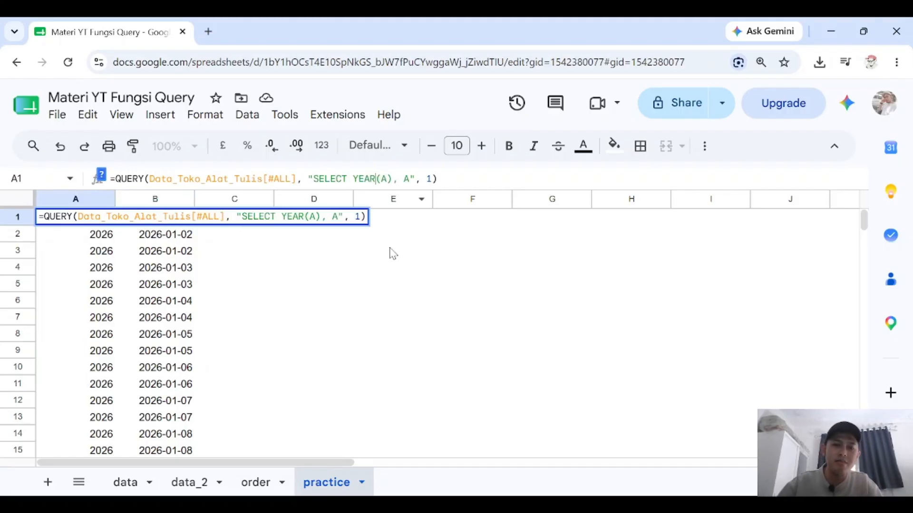
{"action": "key", "text": "Left"}
{"action": "key", "text": "Left"}
{"action": "key", "text": "Left"}
{"action": "key", "text": "Left"}
{"action": "key", "text": "Left"}
{"action": "key", "text": "Left"}
{"action": "key", "text": "Left"}
{"action": "key", "text": "Left"}
{"action": "key", "text": "Left"}
{"action": "key", "text": "Left"}
{"action": "key", "text": "Left"}
{"action": "key", "text": "shift+Left"}
{"action": "key", "text": "shift+Left"}
{"action": "key", "text": "shift+Left"}
{"action": "key", "text": "shift+Left"}
{"action": "type", "text": "MONT"}
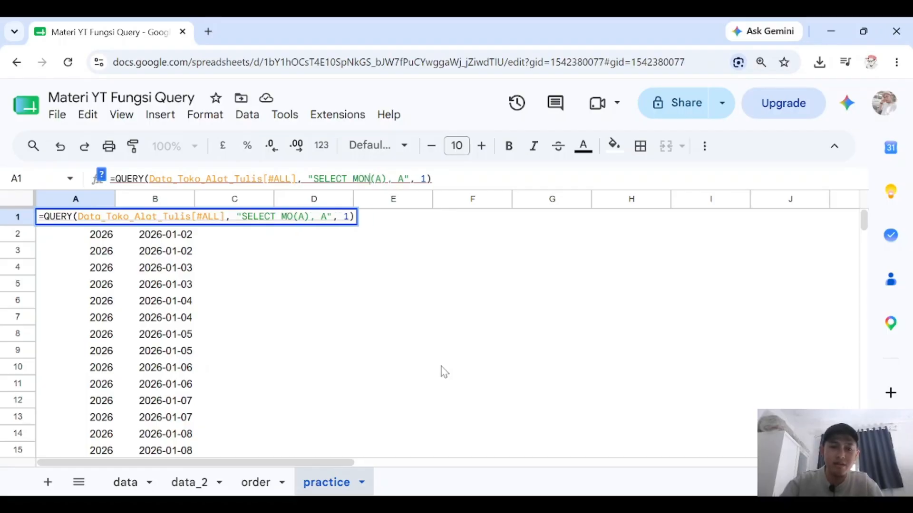
{"action": "type", "text": "H"}
{"action": "key", "text": "Return"}
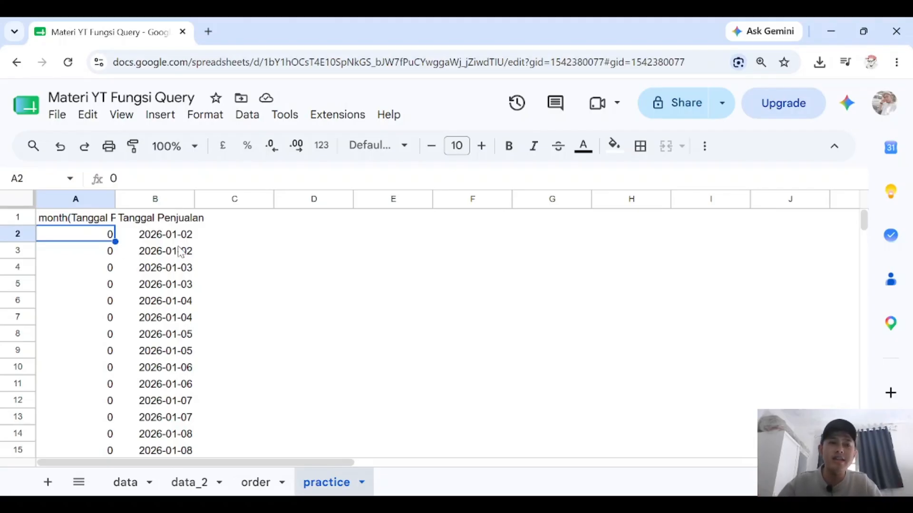
Add +1 after MONTH(A) in A1's query string to return calendar month numbers
{"action": "left_click", "coordinate": [94, 223]}
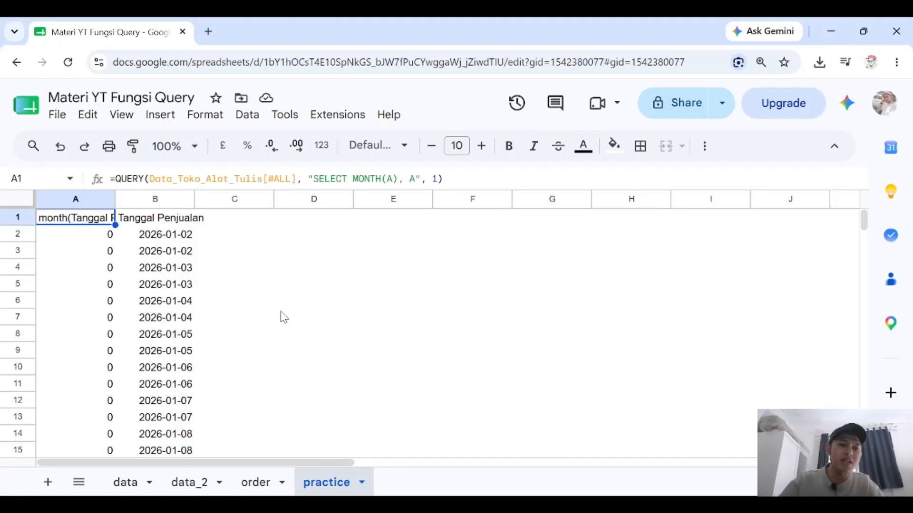
{"action": "key", "text": "Down"}
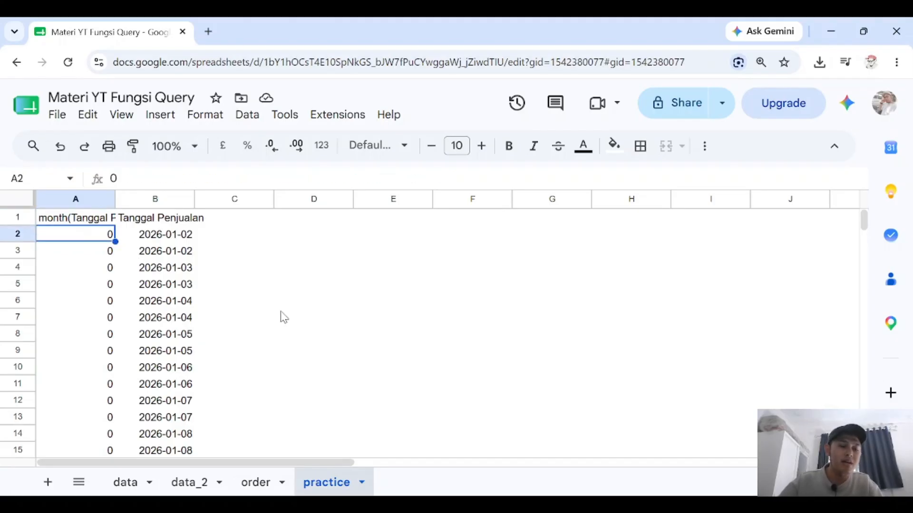
{"action": "left_click", "coordinate": [94, 221]}
{"action": "left_click", "coordinate": [401, 179]}
{"action": "type", "text": ", \"SELECT MONTH(A), A\", 1"}
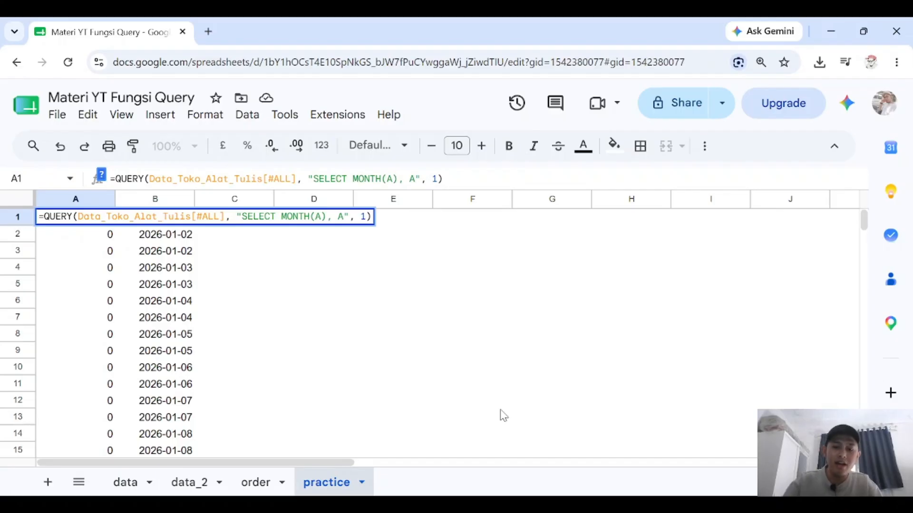
{"action": "type", "text": "+1"}
{"action": "key", "text": "Return"}
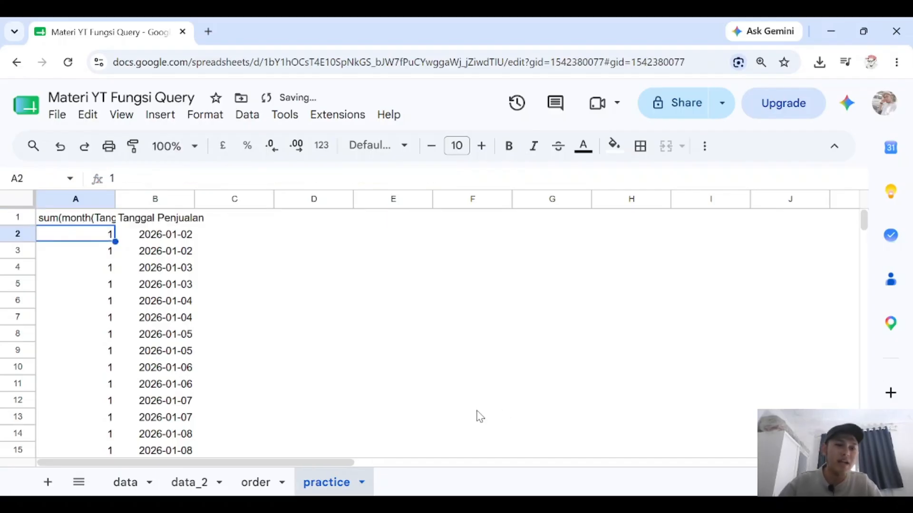
Replace the column list in A1's query string with UPPER(B) to return the item names in uppercase
{"action": "left_click", "coordinate": [106, 222]}
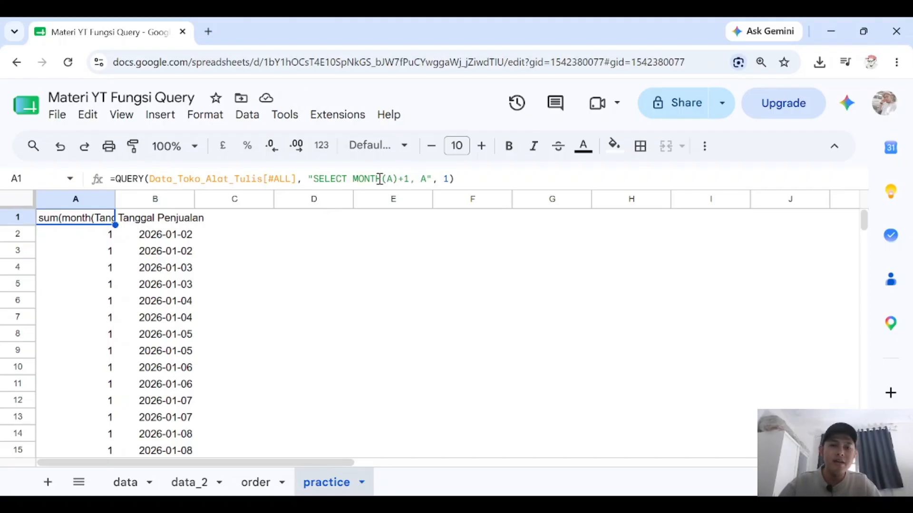
{"action": "left_click_drag", "start_coordinate": [355, 179], "coordinate": [427, 179]}
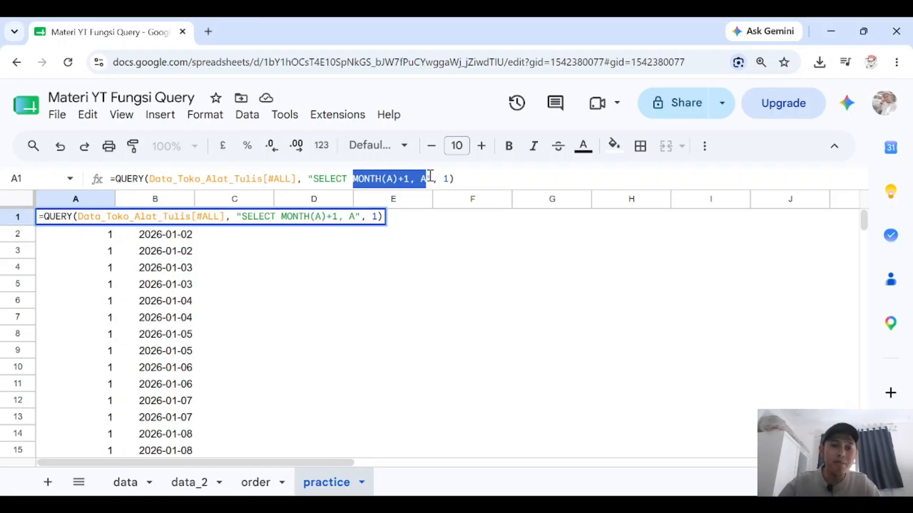
{"action": "type", "text": "UPPER"}
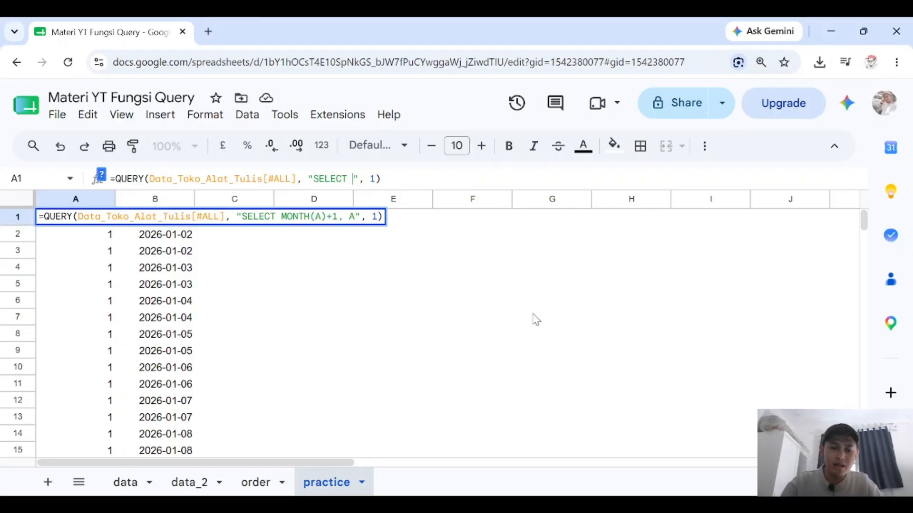
{"action": "type", "text": "(B)"}
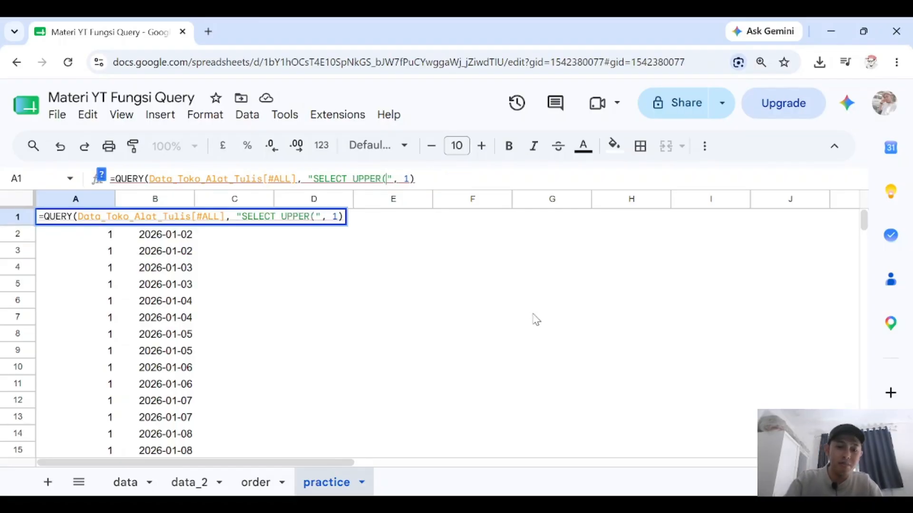
{"action": "key", "text": "Return"}
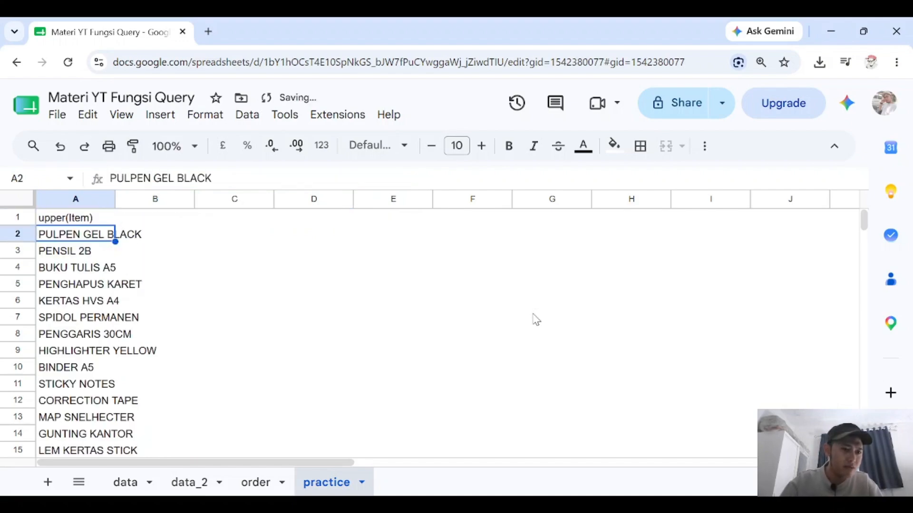
Add column B before UPPER(B) in A1's query string to list the original item names alongside the uppercase ones
{"action": "left_click", "coordinate": [82, 217]}
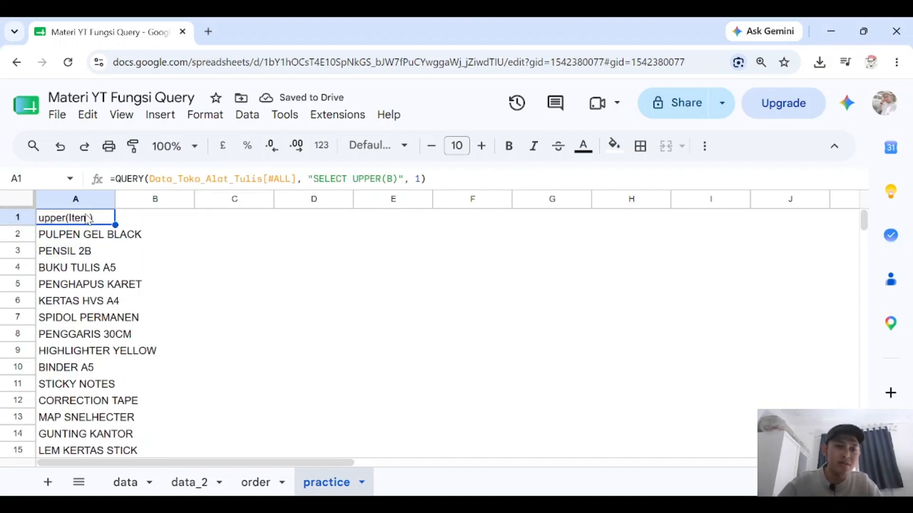
{"action": "left_click", "coordinate": [387, 180]}
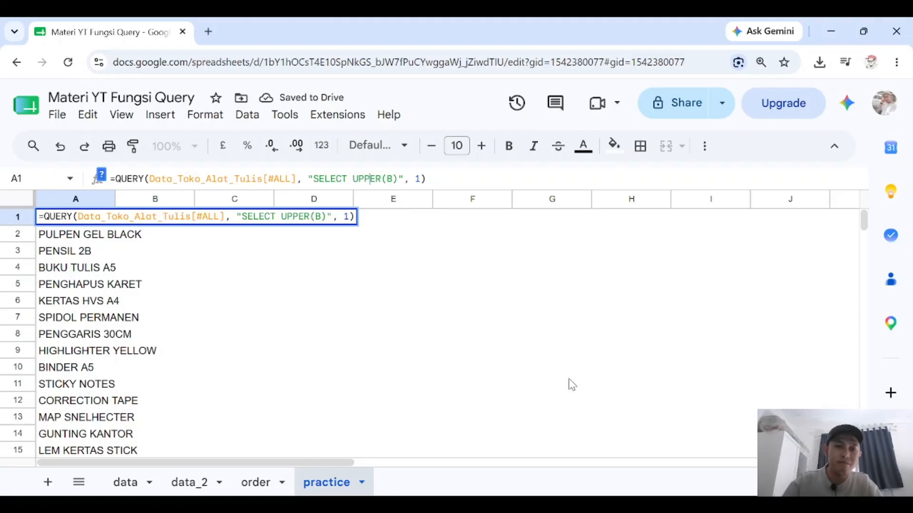
{"action": "key", "text": "Left"}
{"action": "key", "text": "Left"}
{"action": "key", "text": "Left"}
{"action": "type", "text": "B,"}
{"action": "key", "text": "Return"}
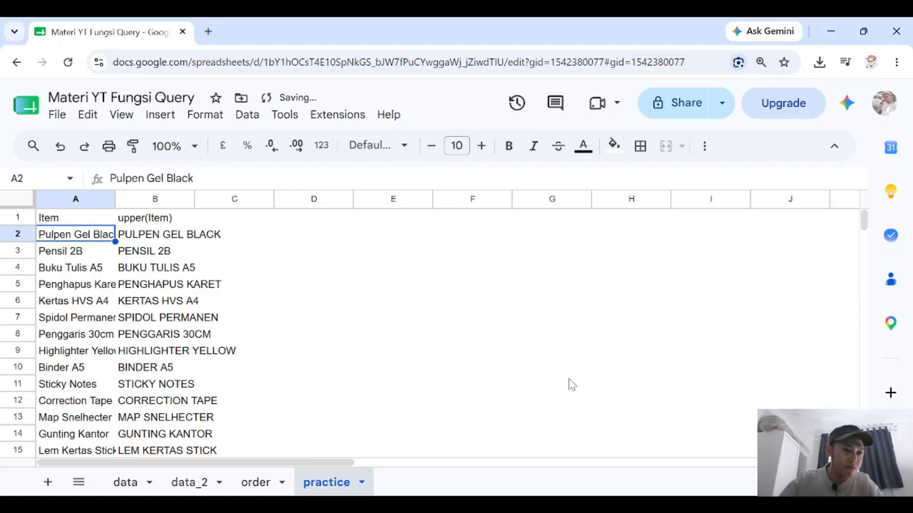
Fit column A's width to its contents and compare the original item names with the uppercase versions
{"action": "left_click", "coordinate": [186, 301]}
{"action": "double_click", "coordinate": [116, 200]}
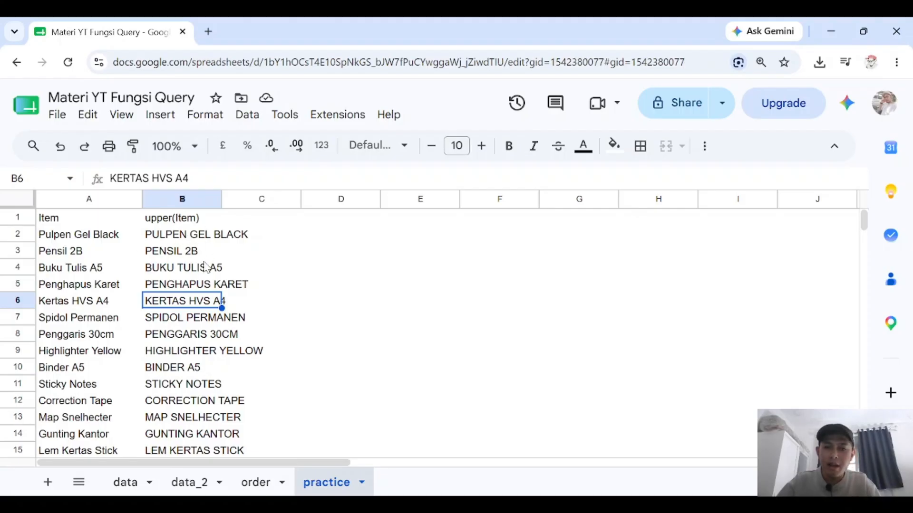
{"action": "scroll", "coordinate": [195, 312], "scroll_direction": "down", "scroll_amount": 4}
{"action": "scroll", "coordinate": [207, 336], "scroll_direction": "up", "scroll_amount": 4}
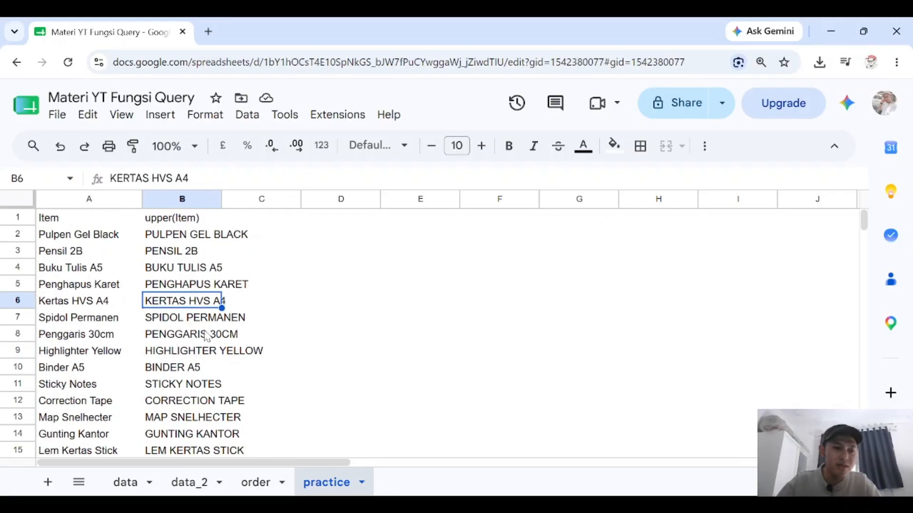
{"action": "left_click", "coordinate": [80, 233]}
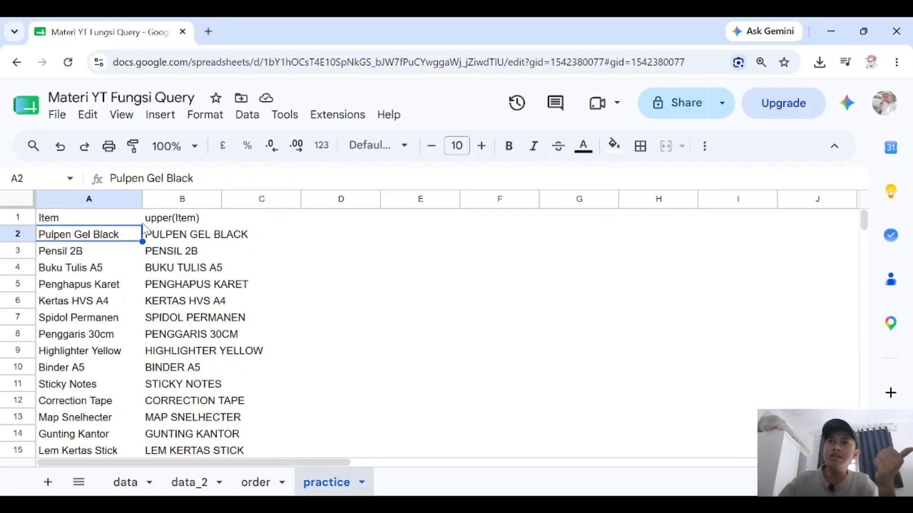
Replace the column list in A1's query string with * to return every column of the shop table
{"action": "left_click", "coordinate": [104, 217]}
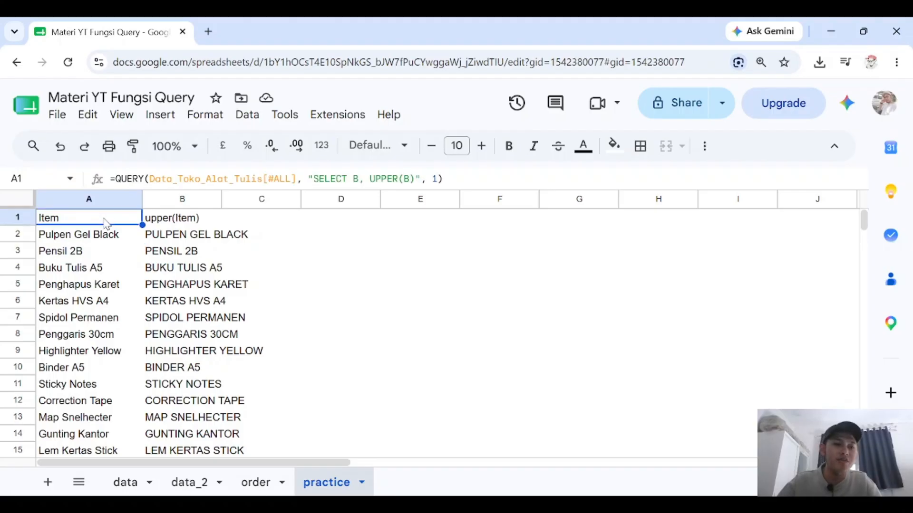
{"action": "left_click", "coordinate": [418, 179]}
{"action": "key", "text": "shift+ctrl+Left"}
{"action": "key", "text": "shift+ctrl+Left"}
{"action": "key", "text": "shift+ctrl+Left"}
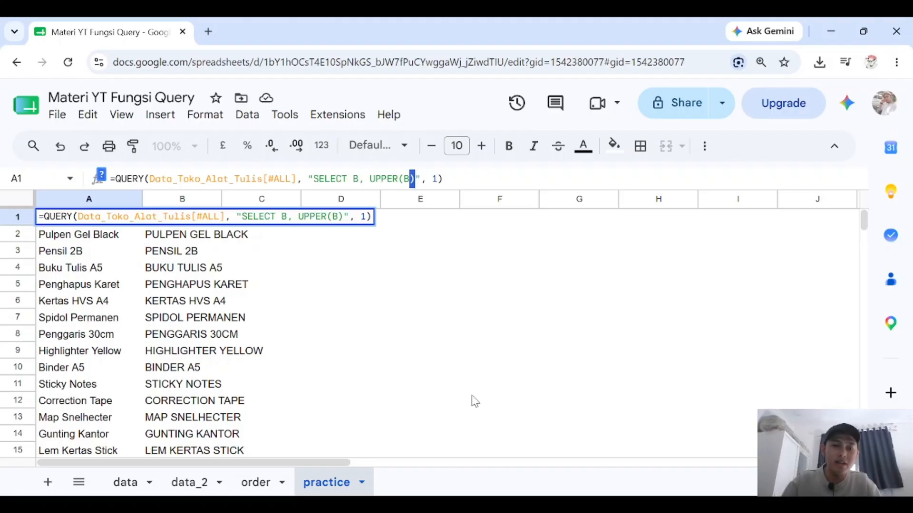
{"action": "type", "text": "*"}
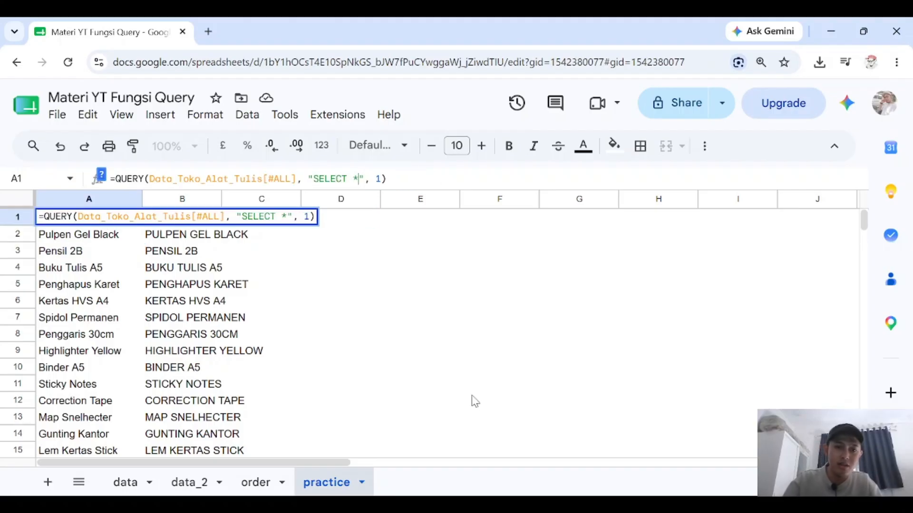
{"action": "key", "text": "Return"}
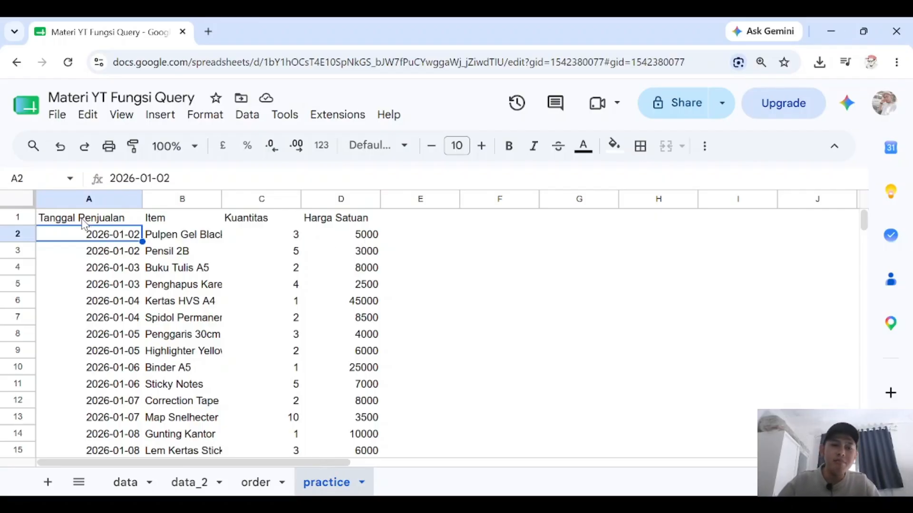
Change A1's query string to "SELECT B, C * D" to multiply quantity by unit price for each item
{"action": "left_click", "coordinate": [107, 221]}
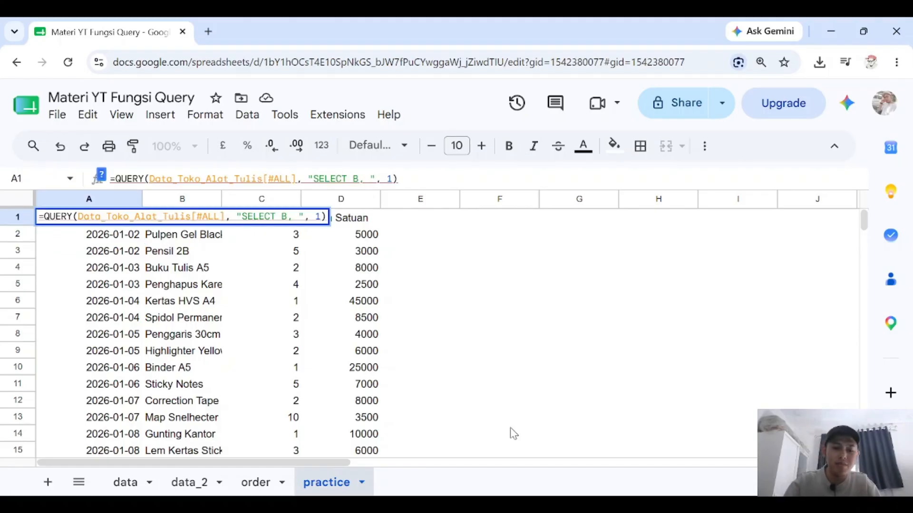
{"action": "type", "text": "C "}
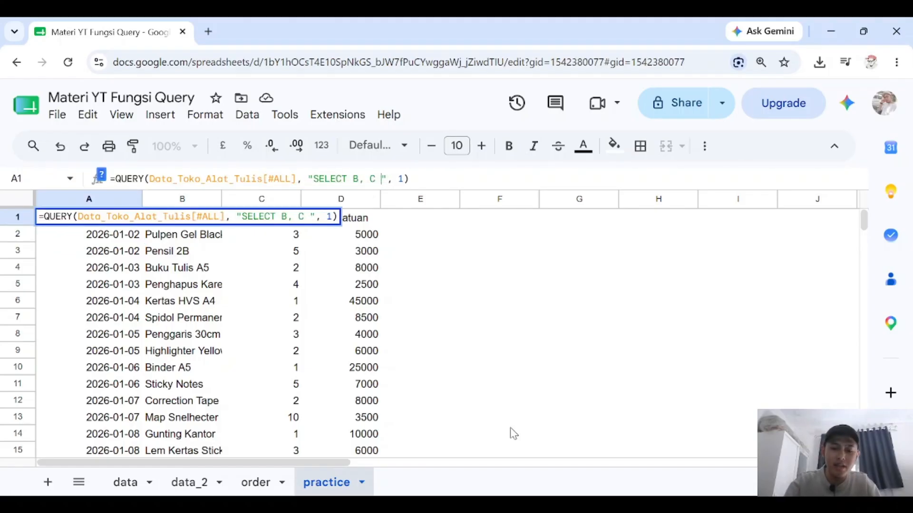
{"action": "type", "text": "* D"}
{"action": "key", "text": "Return"}
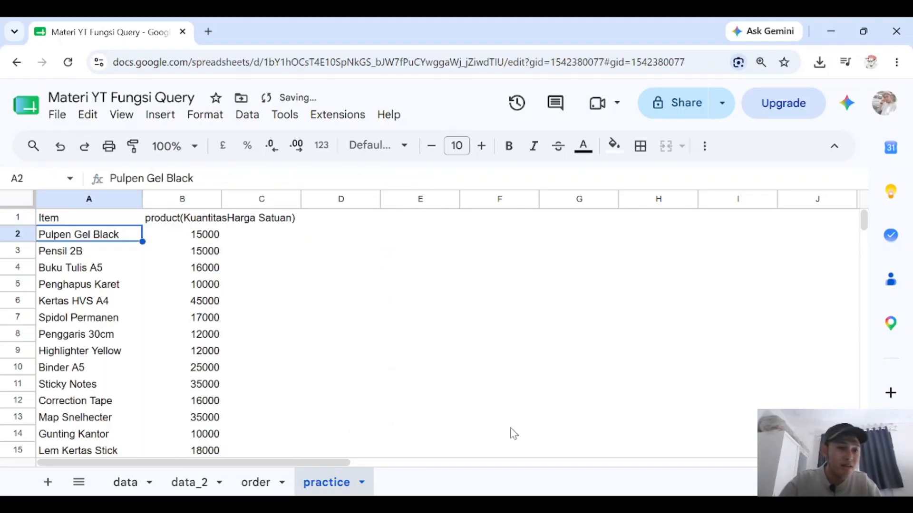
Examine the products of quantity and unit price in column B beside the item names
{"action": "key", "text": "Up"}
{"action": "key", "text": "Down"}
{"action": "key", "text": "Down"}
{"action": "key", "text": "Right"}
{"action": "key", "text": "Right"}
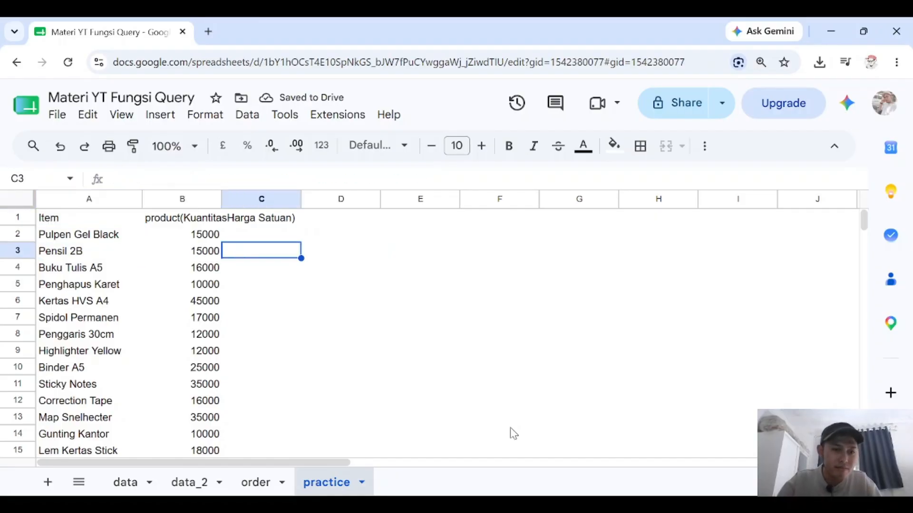
{"action": "left_click", "coordinate": [169, 252]}
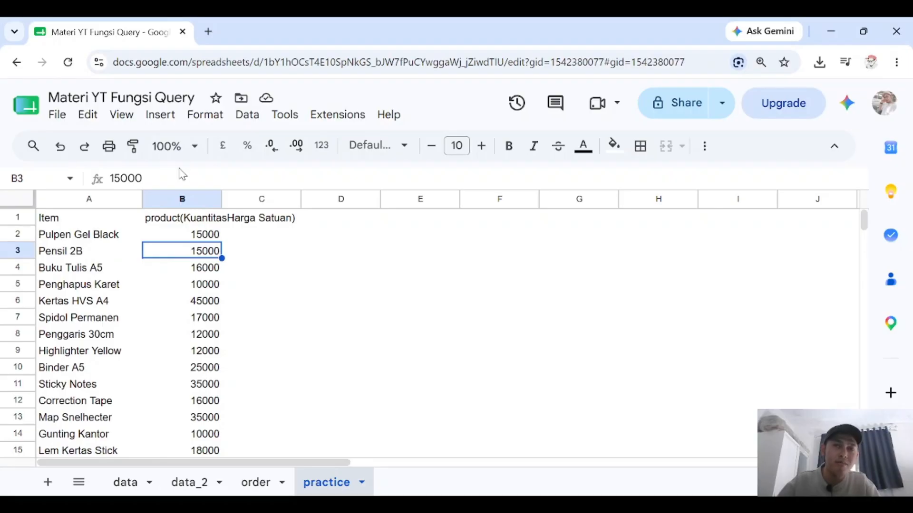
Insert columns C and D before the multiplication so A1's query string reads "SELECT B, C, D, C * D", and review the result
{"action": "left_click", "coordinate": [94, 219]}
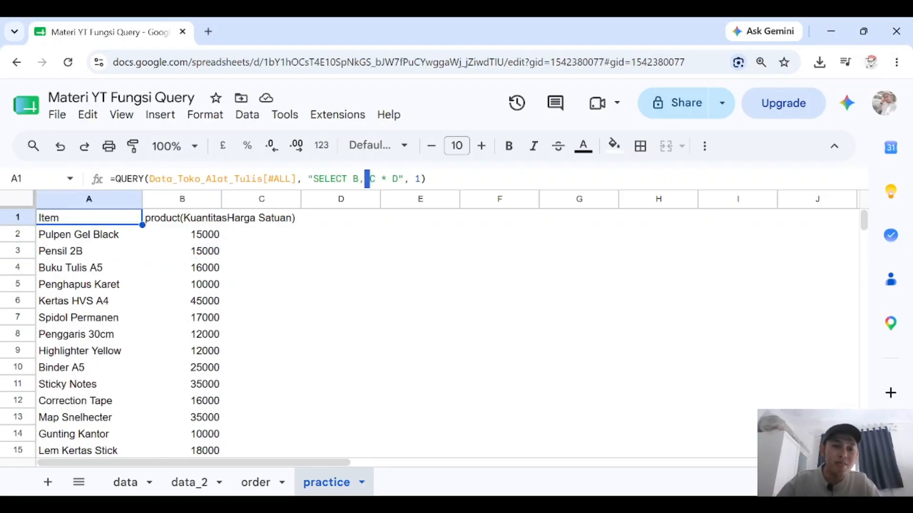
{"action": "left_click", "coordinate": [365, 180]}
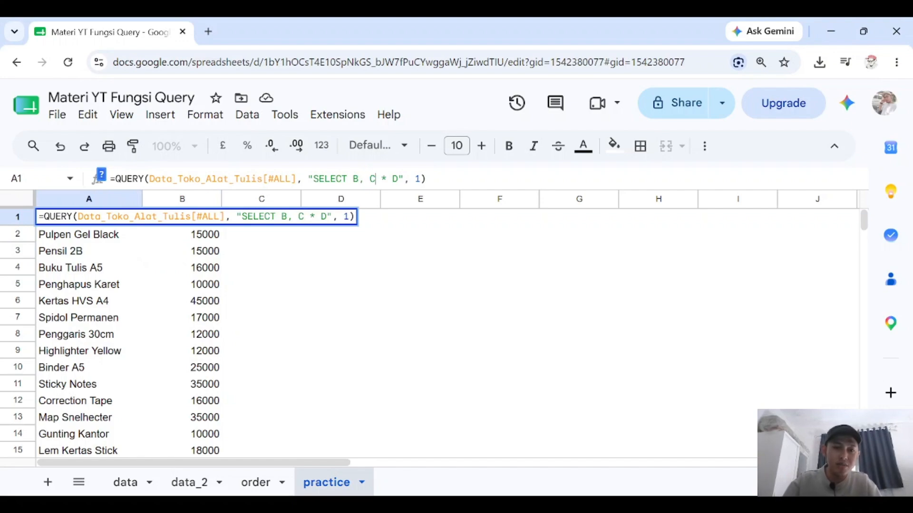
{"action": "type", "text": "C, D"}
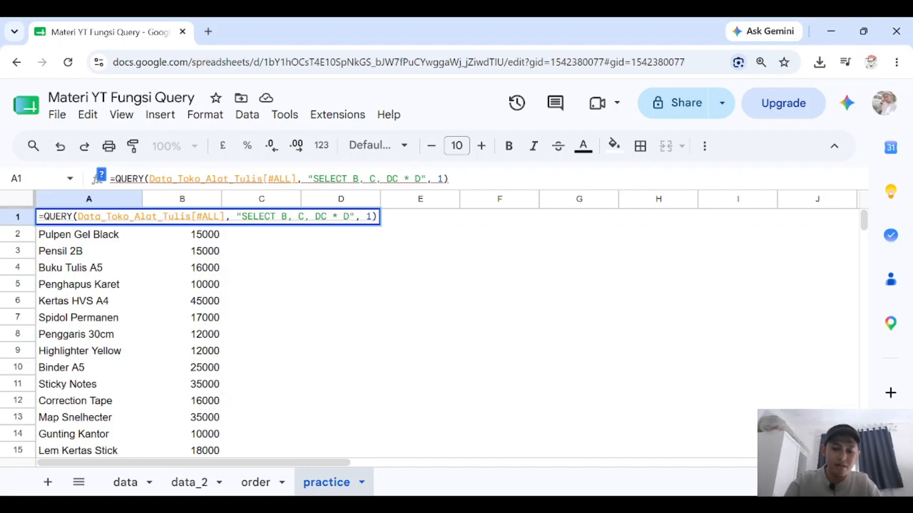
{"action": "type", "text": ","}
{"action": "key", "text": "Return"}
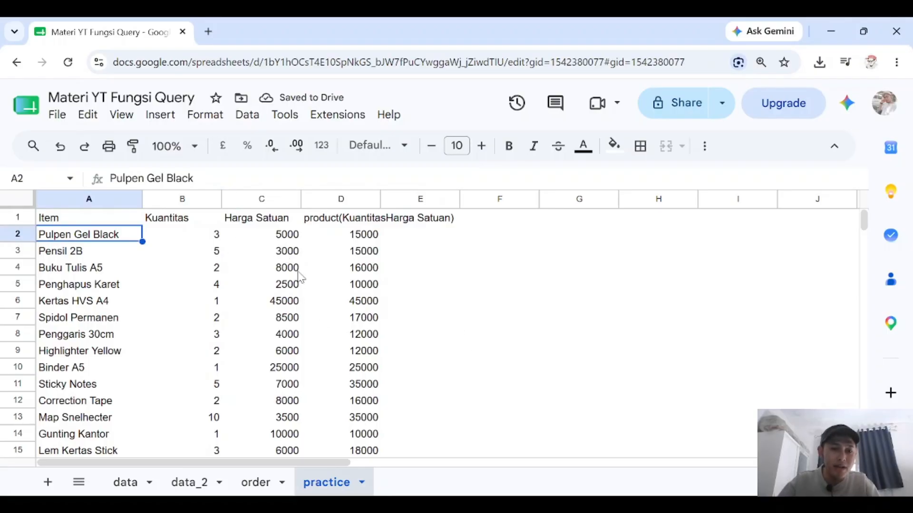
{"action": "left_click", "coordinate": [414, 255]}
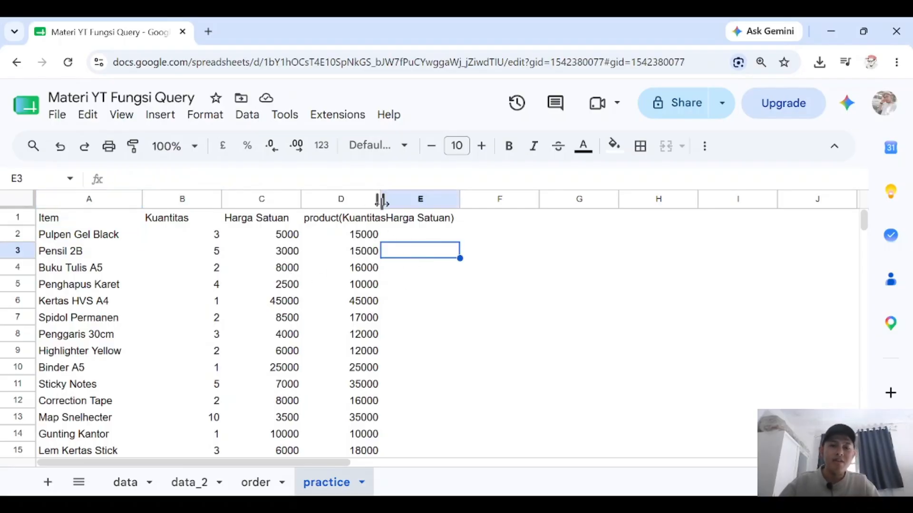
{"action": "key", "text": "ctrl+Home"}
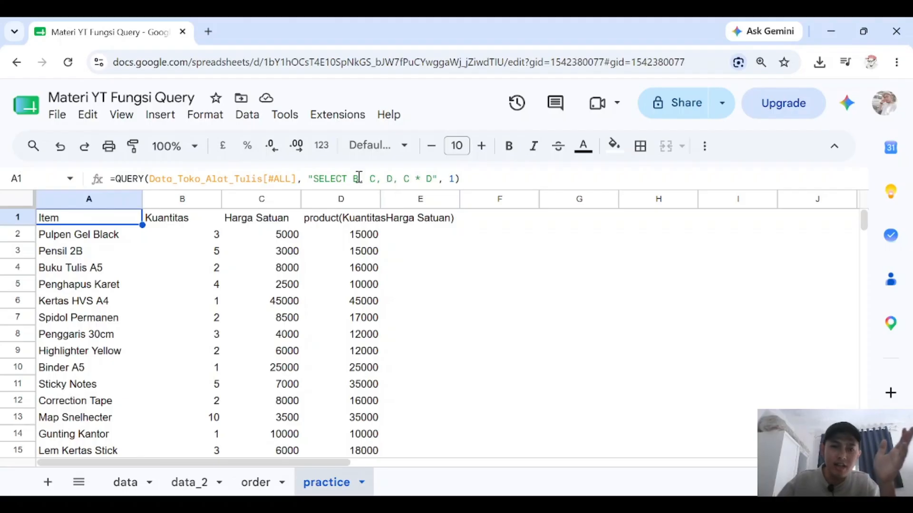